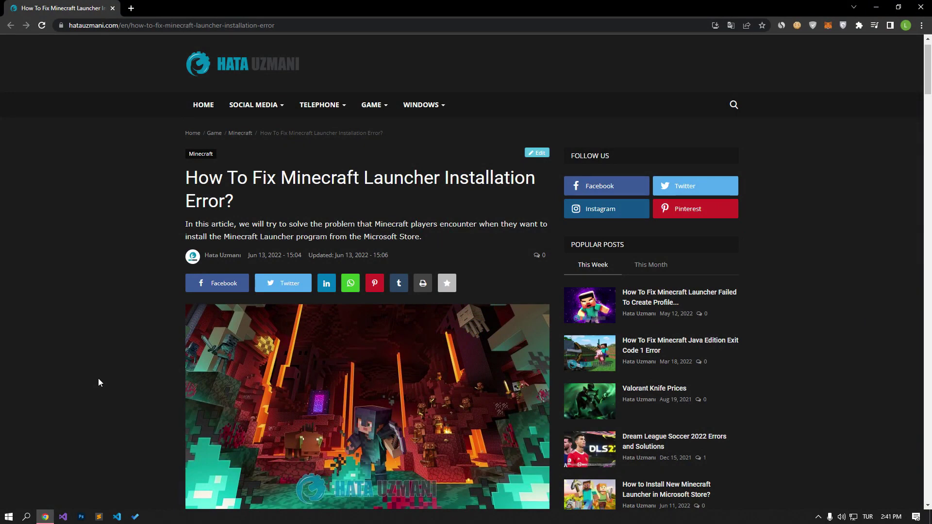
Step: Scroll the hatauzmani guide down to its 'How To Fix Minecraft Launcher Installation Error' section
scroll(98, 383, down, 10)
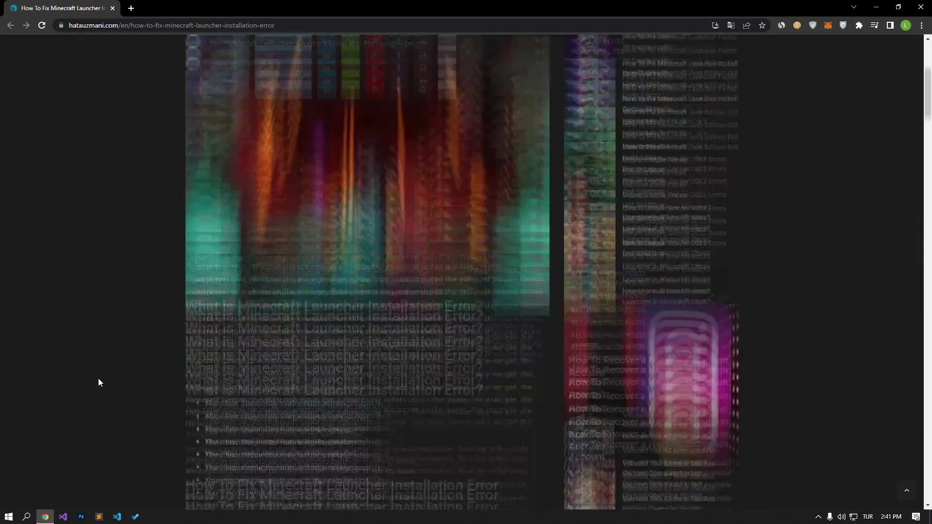
scroll(99, 383, down, 4)
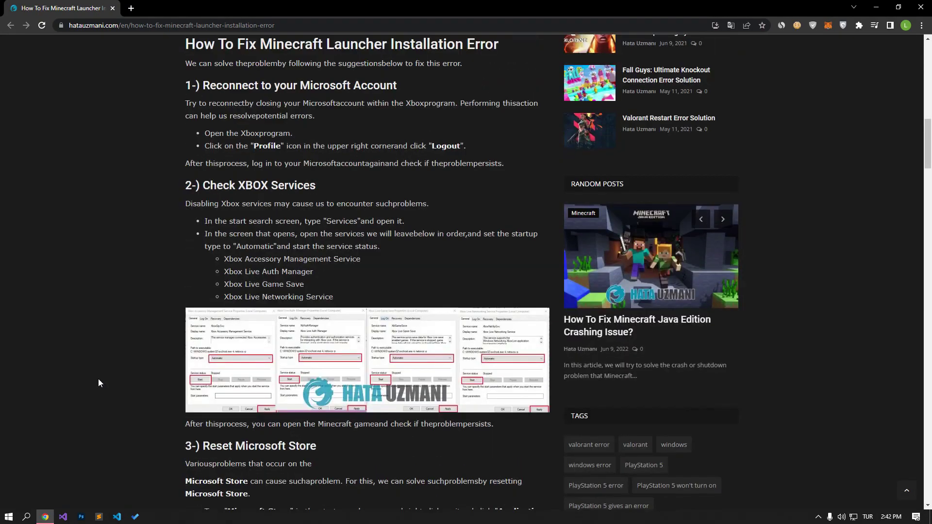
Step: Launch Microsoft Store, check the signed-in Microsoft account, then minimize the Store
click(8, 517)
text(Micr)
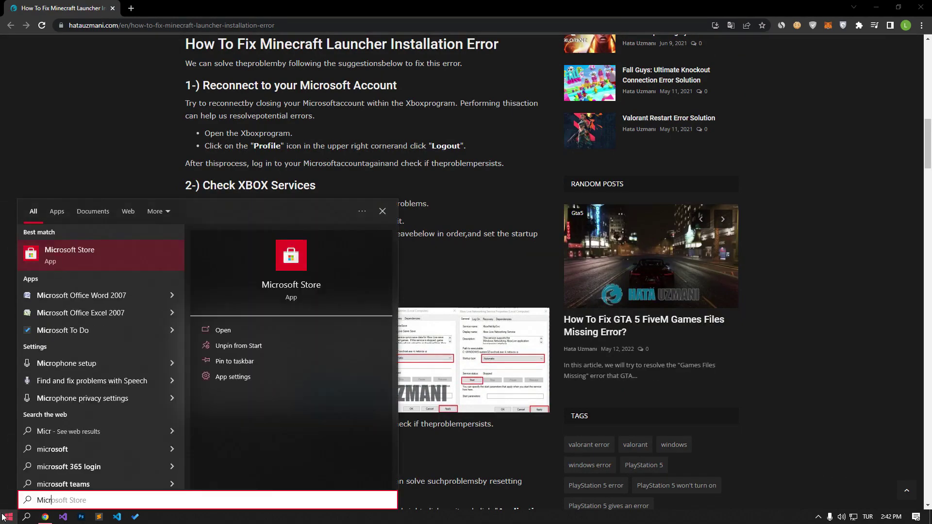
key(Return)
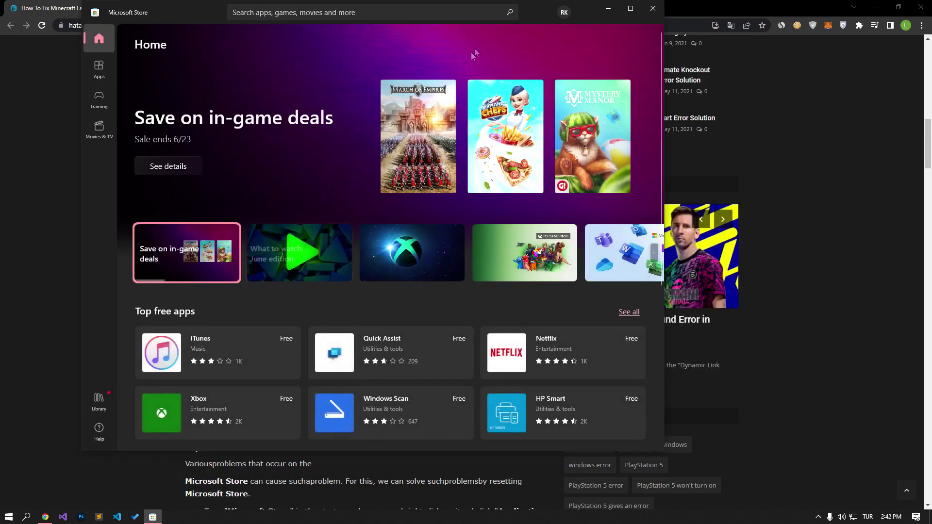
click(563, 14)
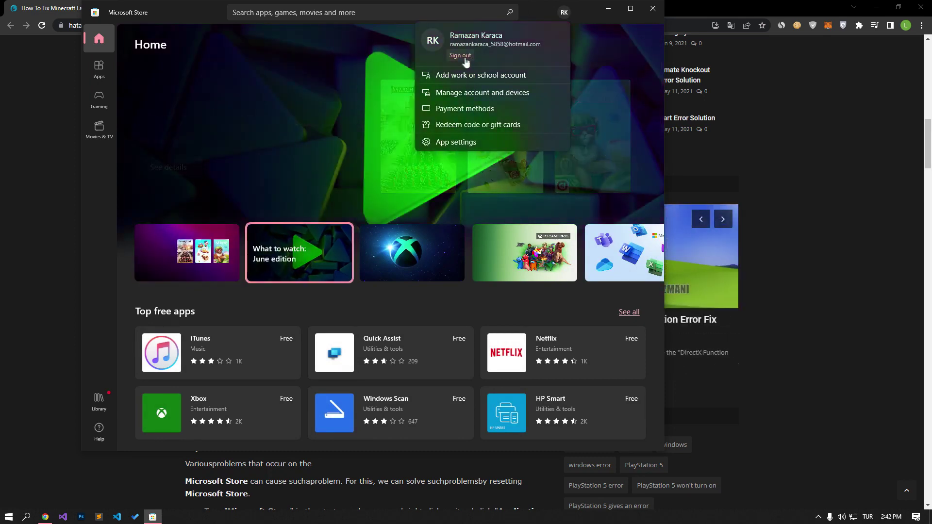
click(593, 43)
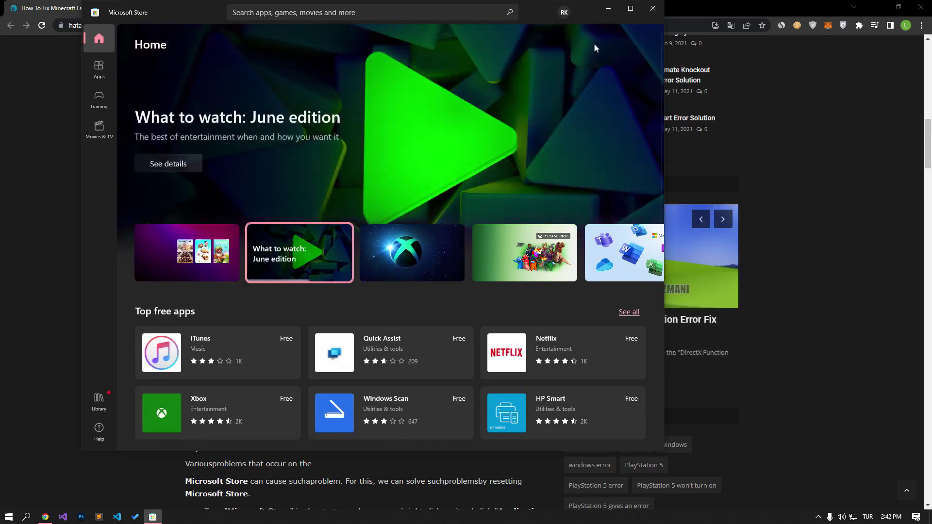
click(605, 18)
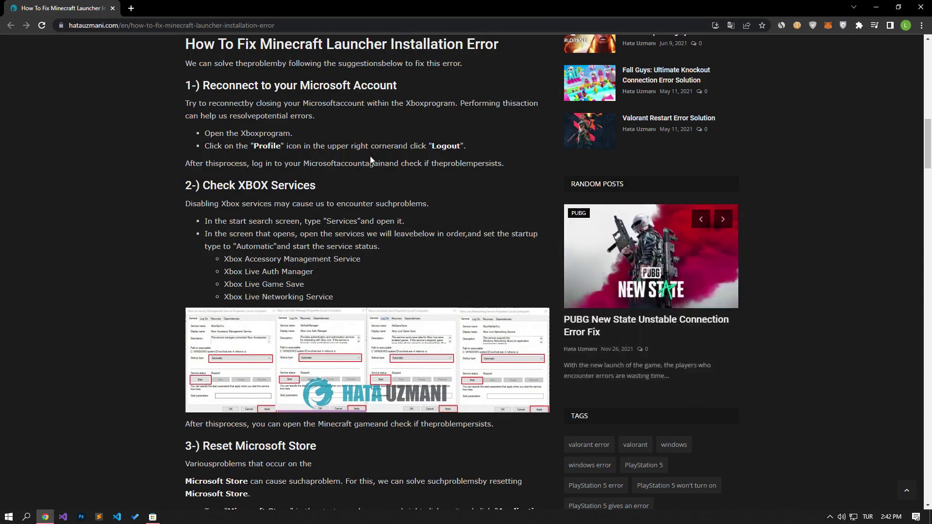
Step: Open the Services app from Start search
scroll(370, 159, down, 2)
key(super)
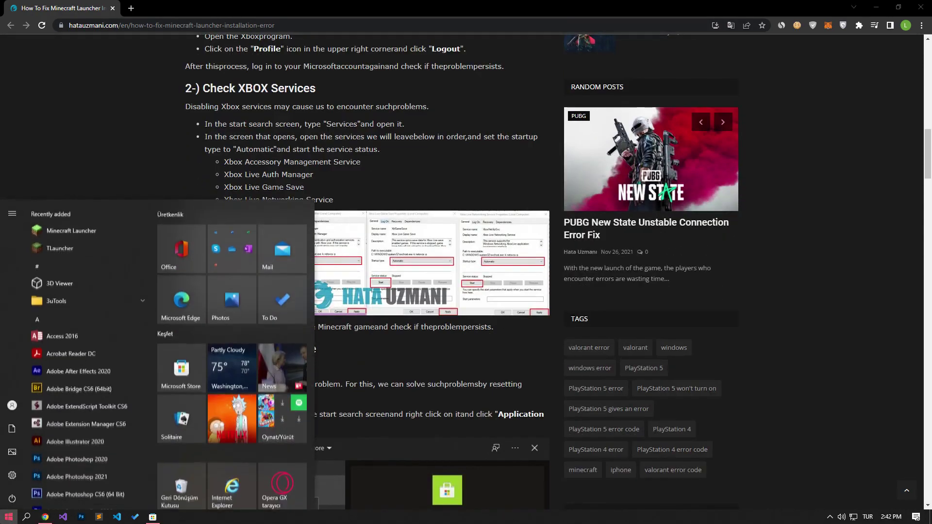
text(services)
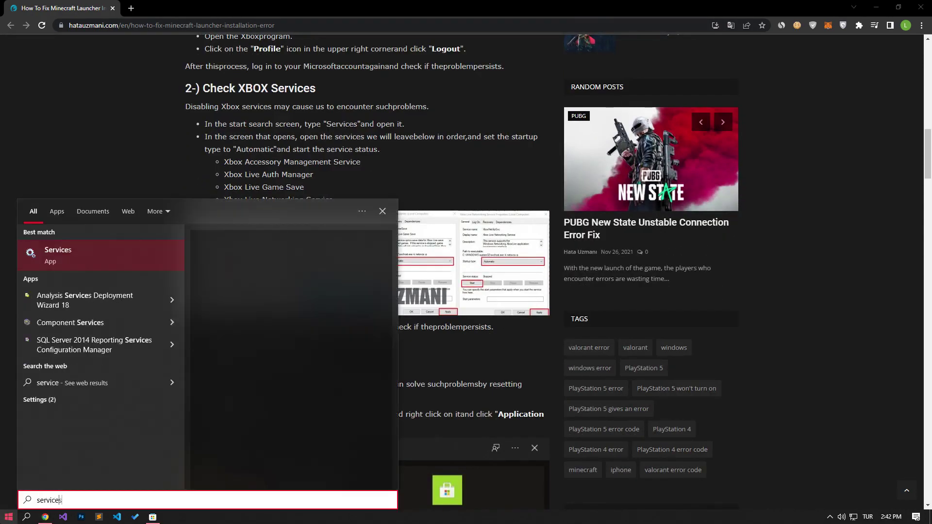
click(85, 266)
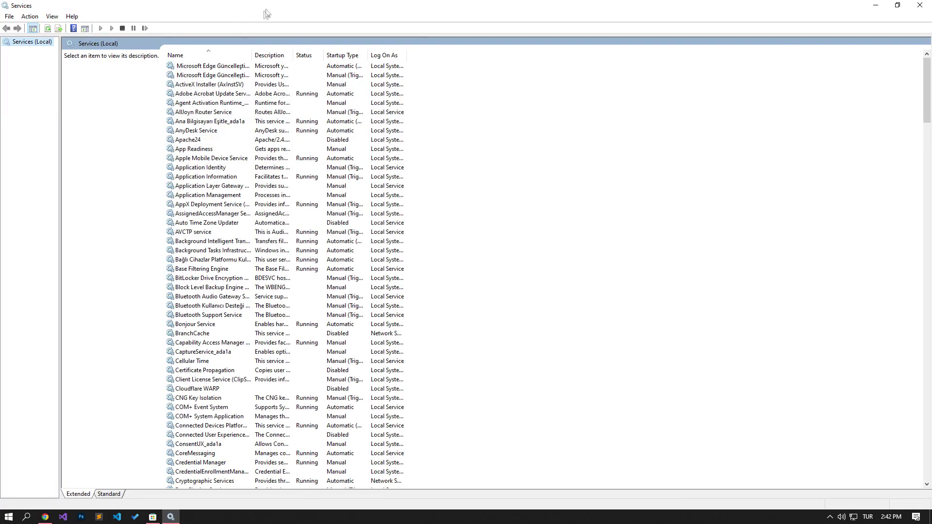
Step: Set Xbox Accessory Management Service's startup type to Automatic and apply it
key(x)
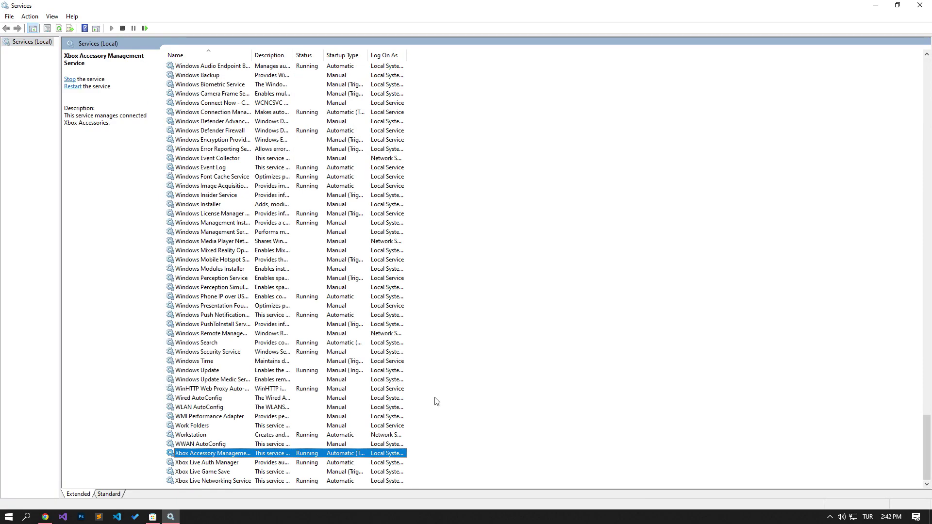
double_click(217, 453)
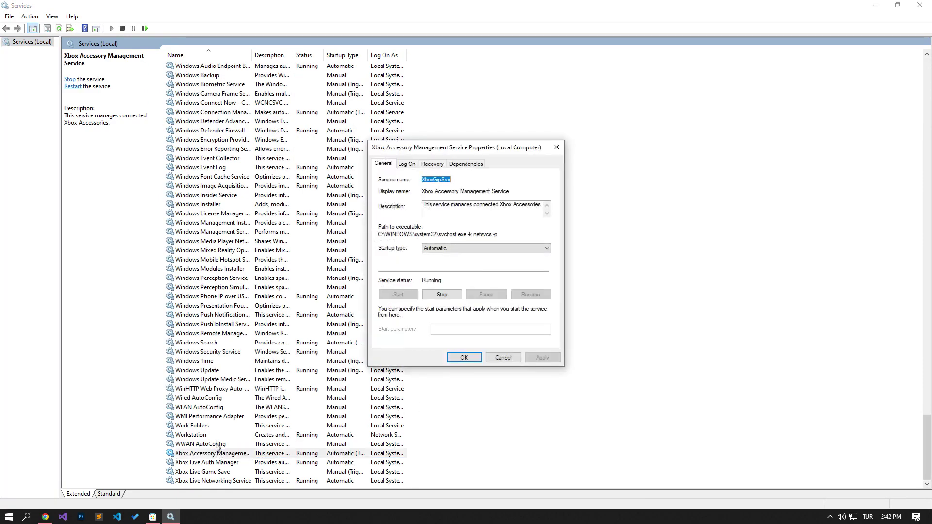
click(443, 249)
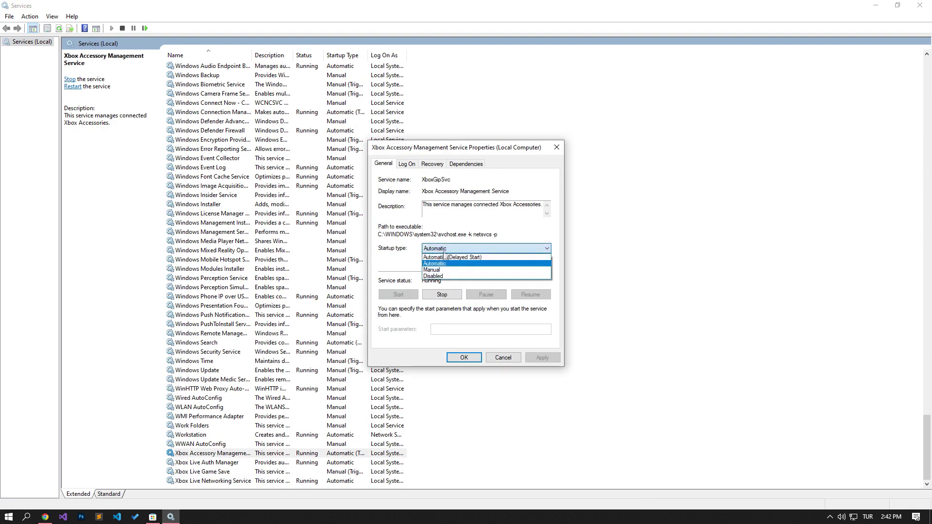
click(438, 264)
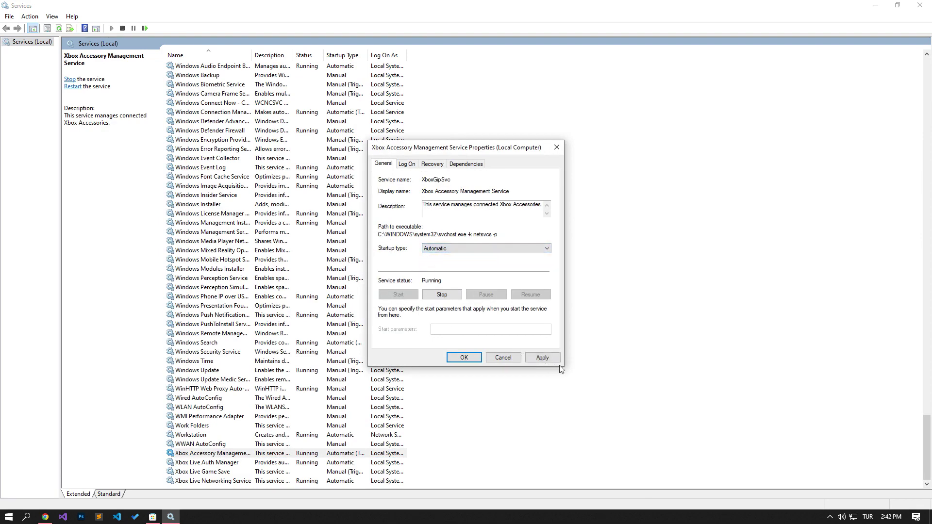
click(542, 358)
click(463, 357)
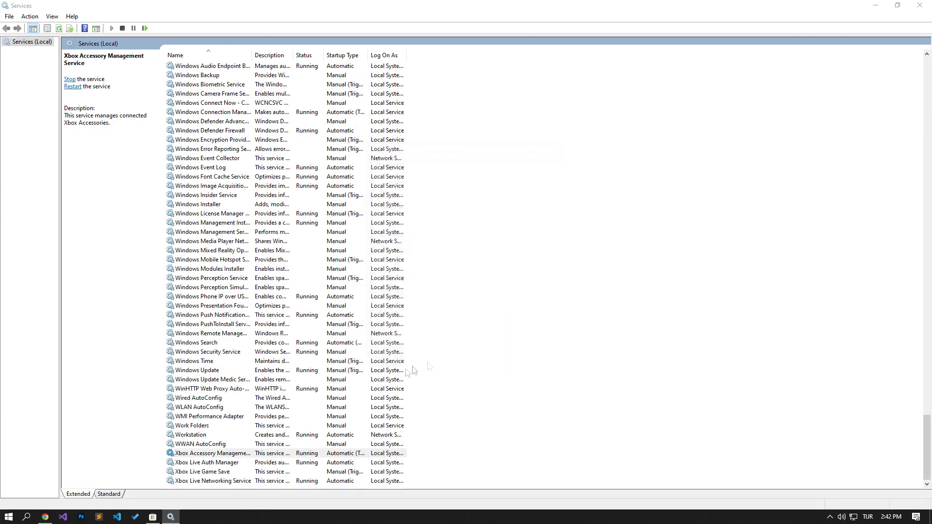
double_click(259, 463)
Step: Set Xbox Live Auth Manager's startup type to Automatic and apply it
click(442, 248)
click(438, 264)
click(539, 357)
click(461, 358)
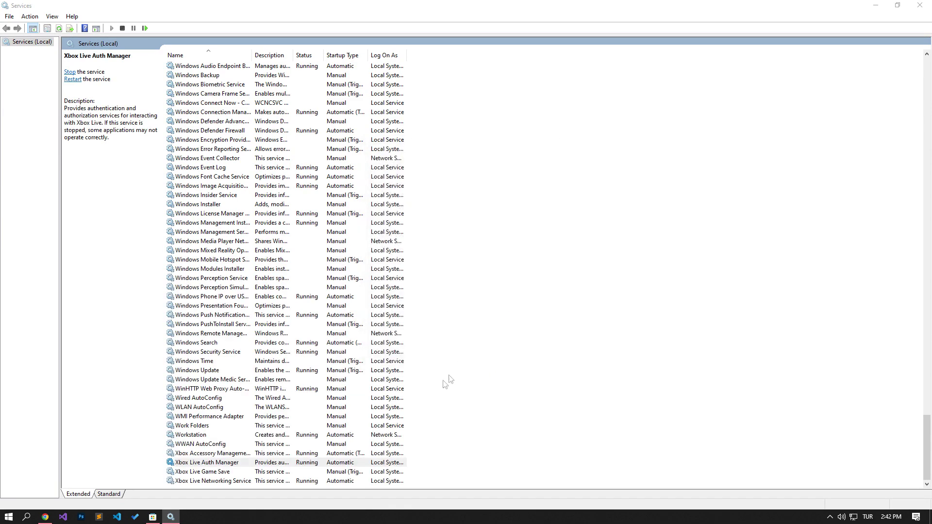
Step: Set Xbox Live Game Save to Automatic startup and start the service
double_click(308, 471)
click(442, 249)
click(438, 265)
click(409, 295)
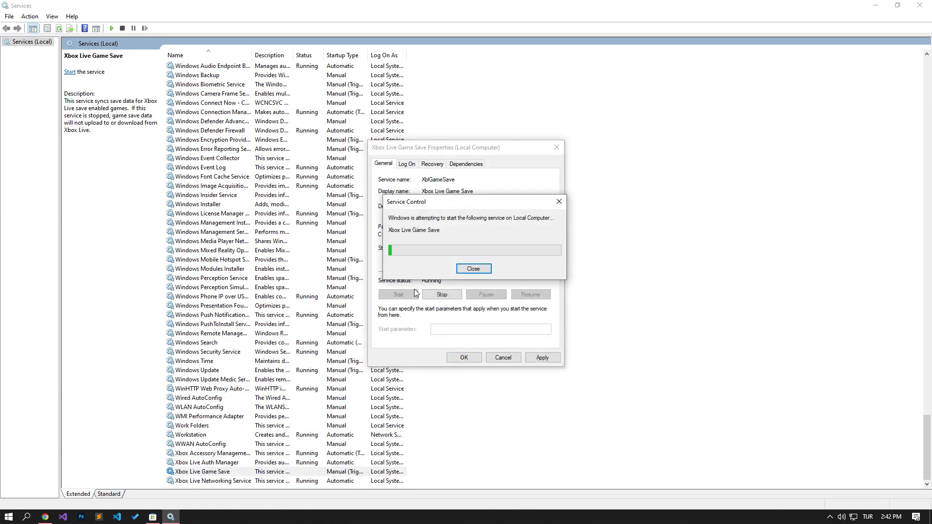
click(542, 358)
click(463, 357)
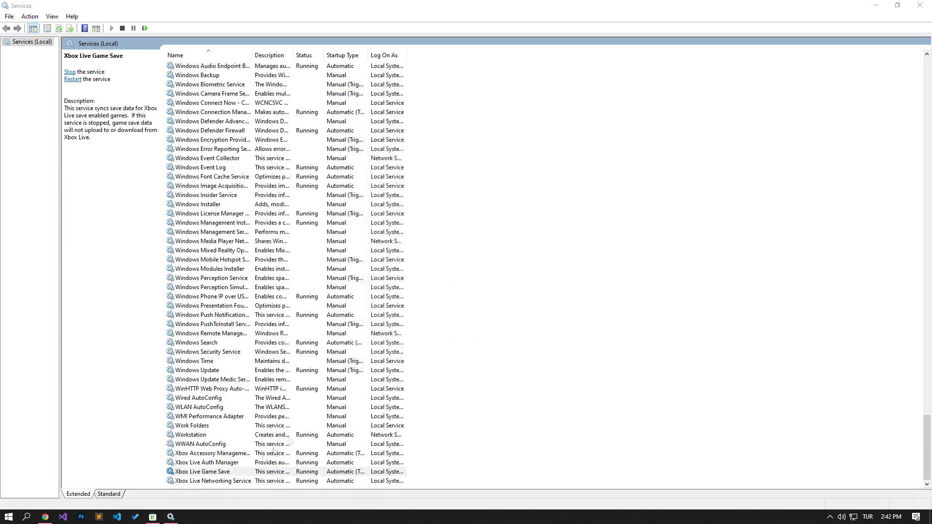
Step: Set Xbox Live Networking Service's startup type to Automatic and apply it
double_click(213, 481)
click(454, 249)
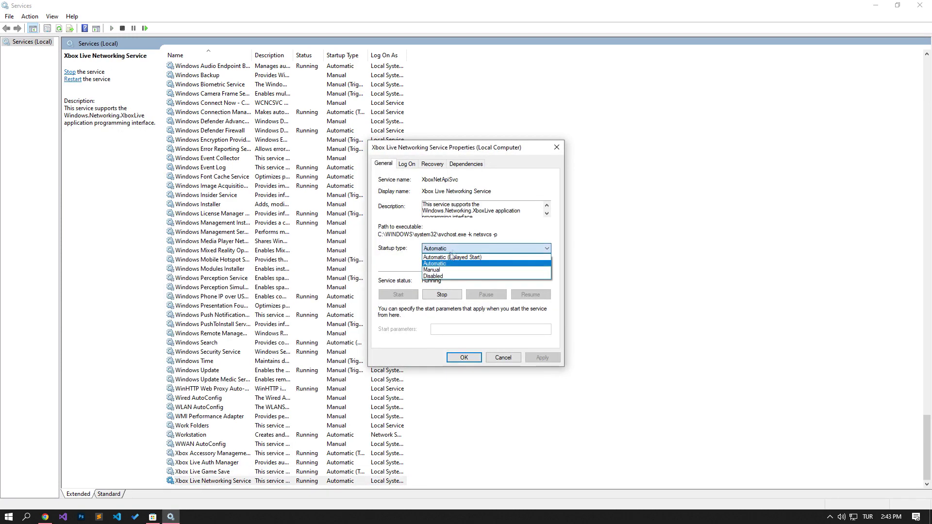
click(435, 264)
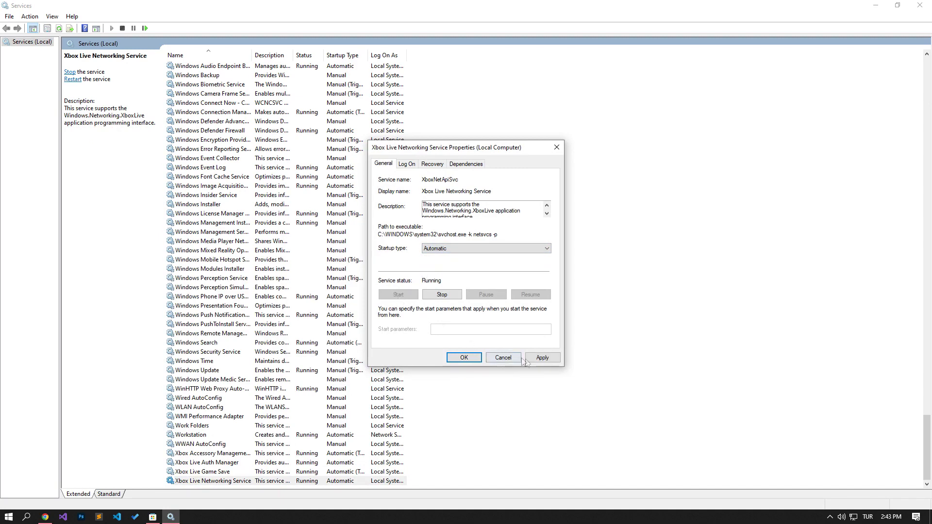
click(541, 359)
click(462, 358)
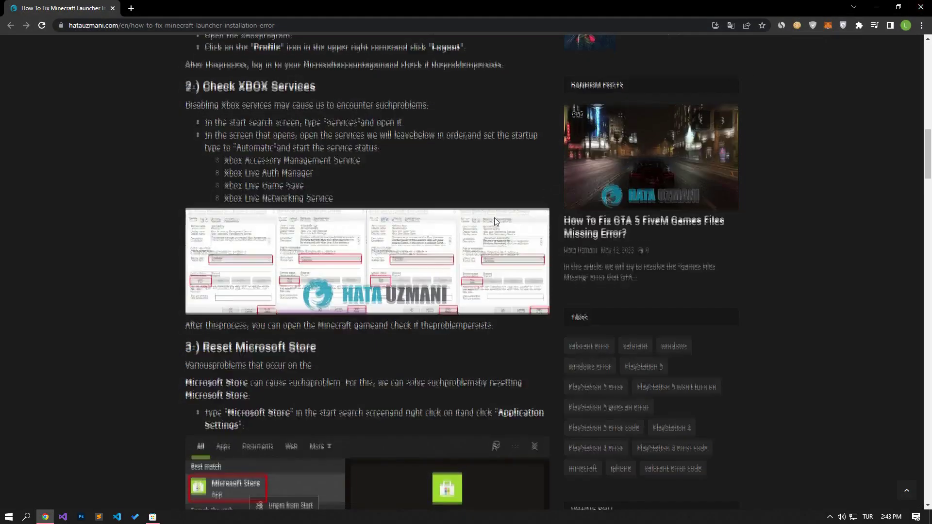
scroll(494, 217, down, 6)
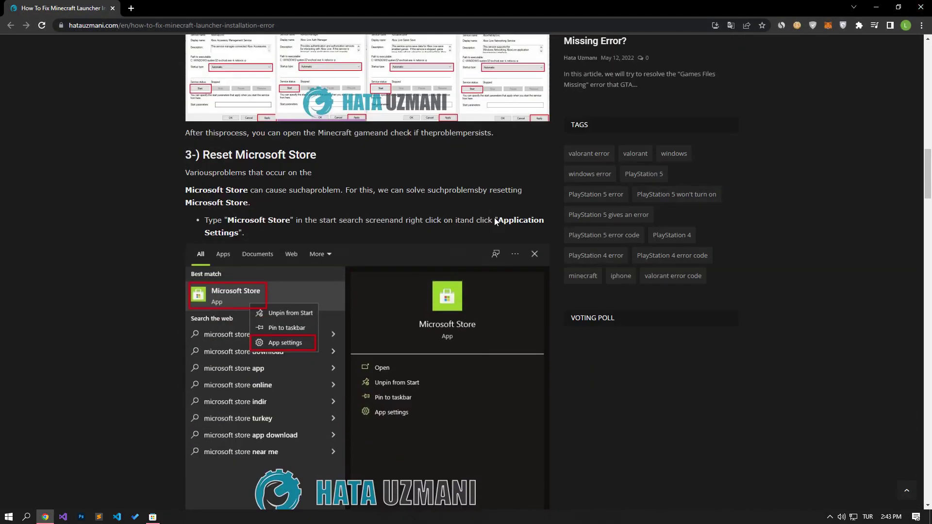
Step: Close Microsoft Store and open its App settings page from Start search
click(9, 516)
click(152, 517)
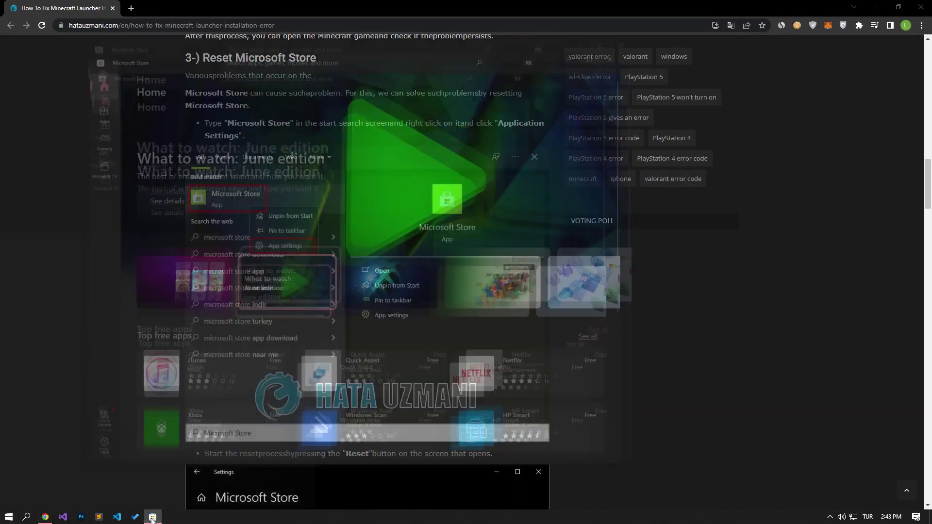
click(653, 8)
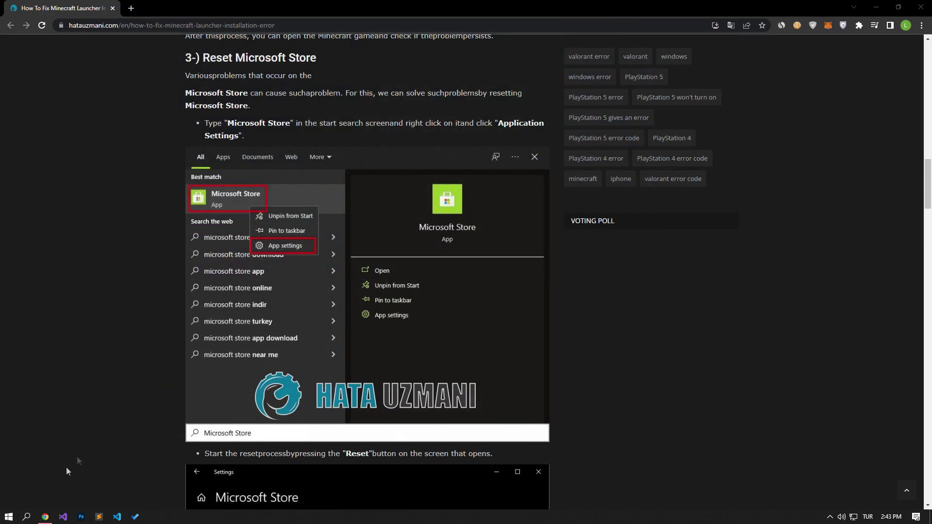
click(9, 516)
text(Microsoft)
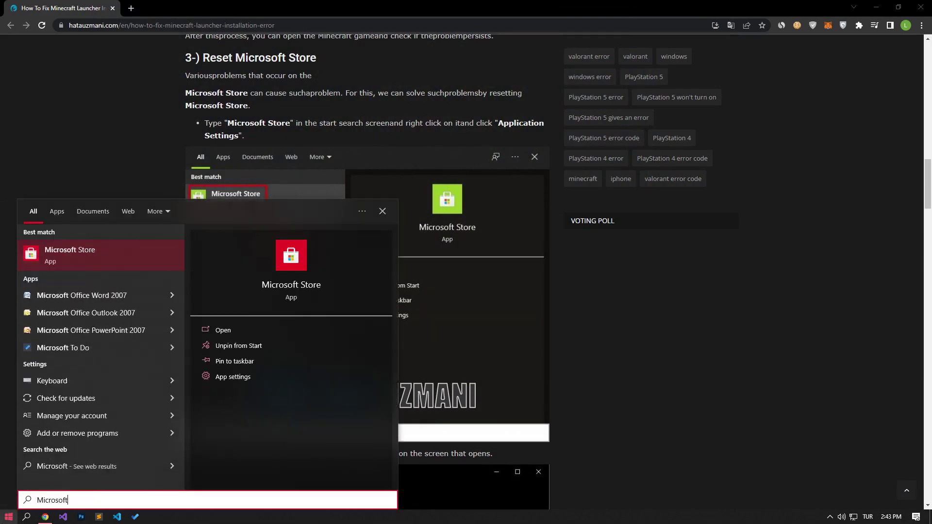
right_click(108, 252)
click(135, 299)
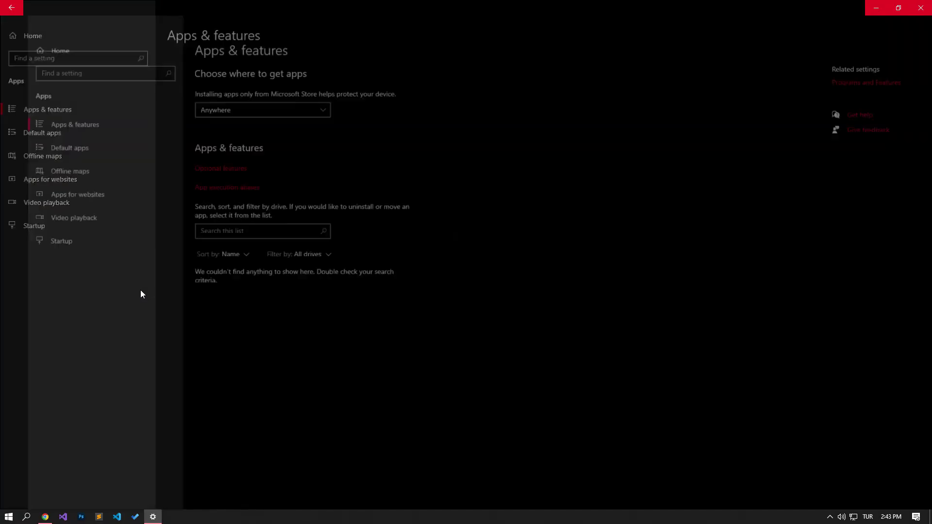
Step: Repair and then reset the Microsoft Store app, then close Settings
scroll(140, 294, down, 5)
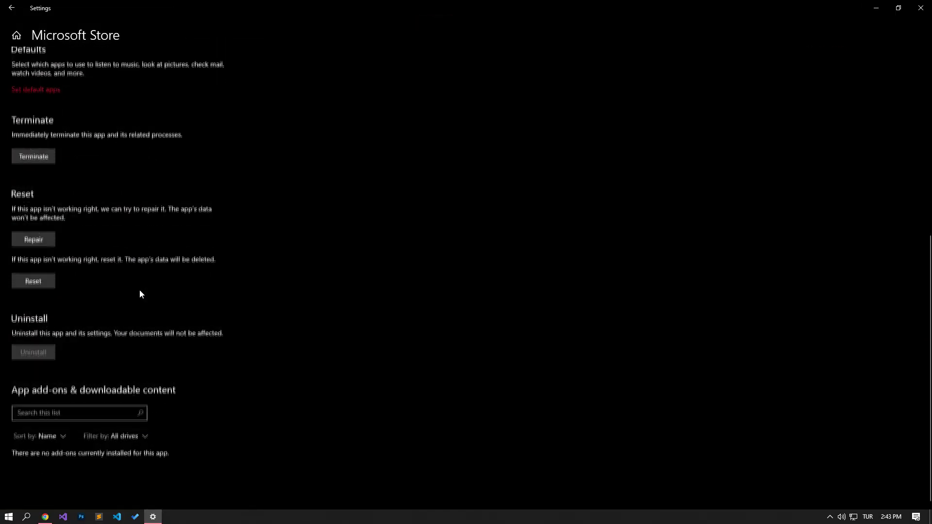
click(34, 237)
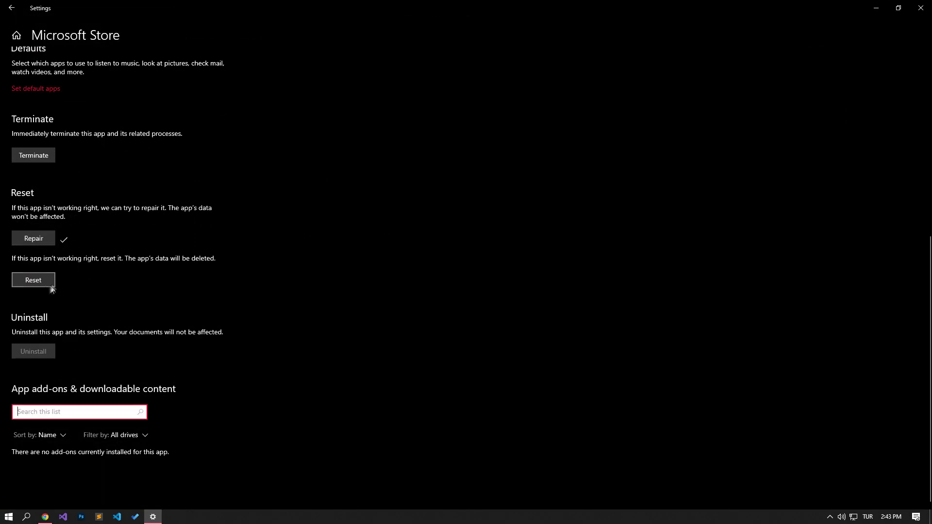
click(33, 281)
click(102, 258)
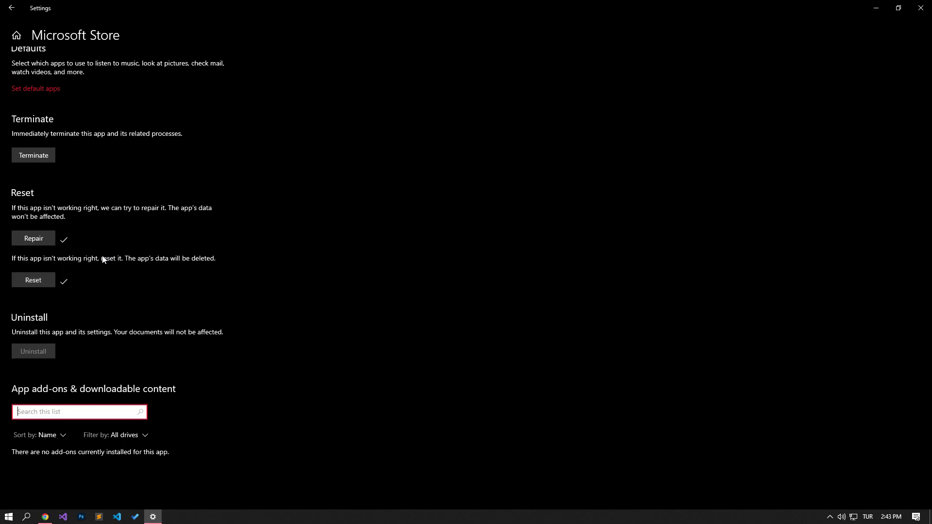
click(920, 8)
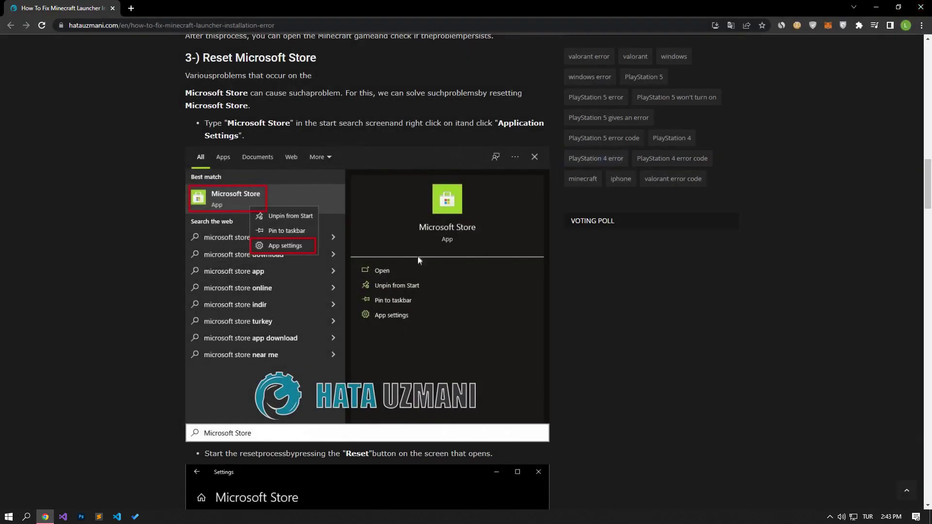
Step: Open the Xbox Game Bar App settings page from a Start search for 'xbox'
scroll(417, 260, down, 15)
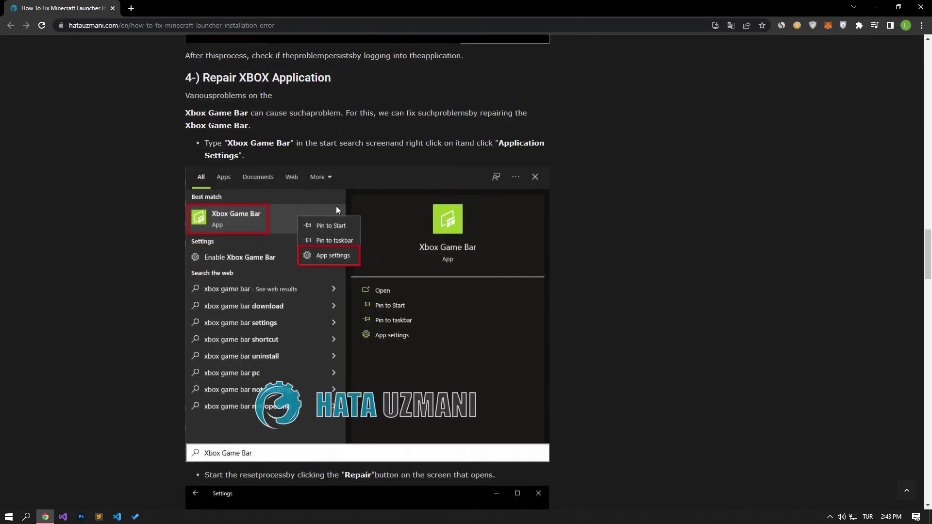
scroll(336, 206, down, 2)
key(super)
text(xbox)
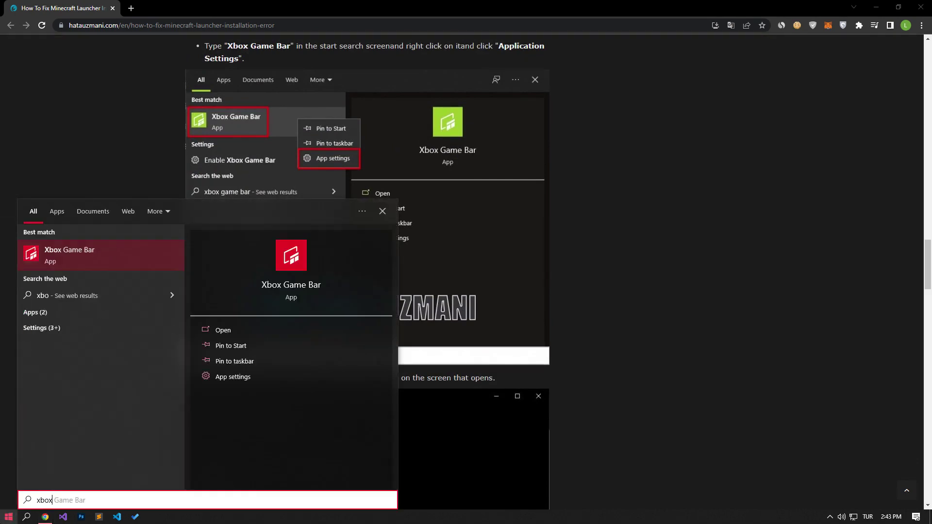
right_click(107, 260)
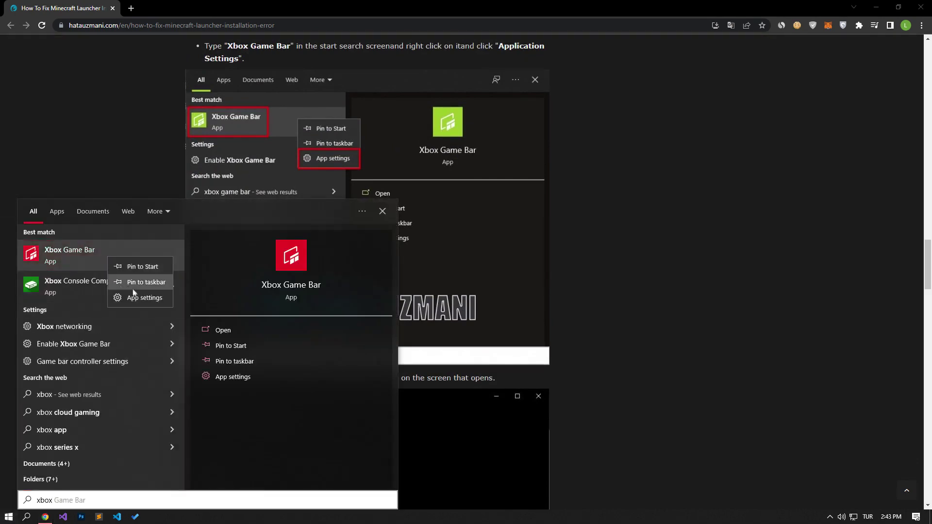
click(133, 297)
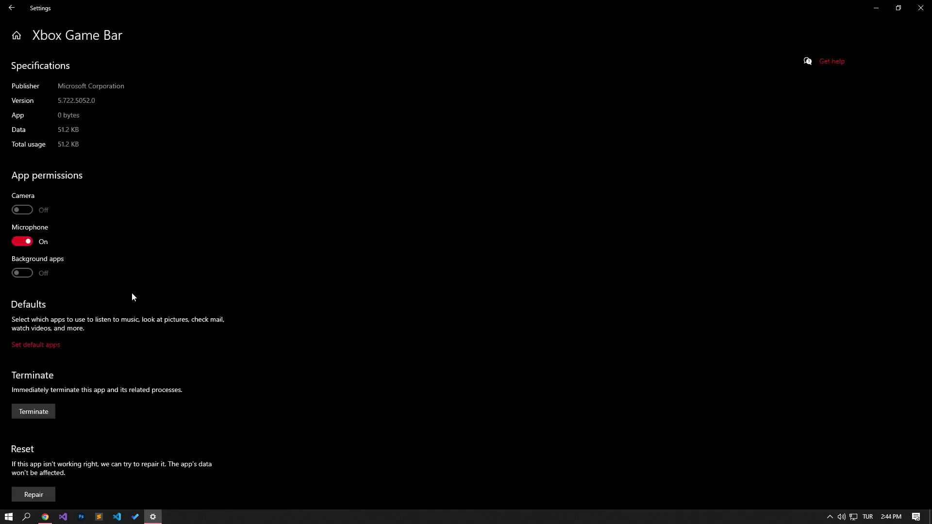
Step: Repair and then reset Xbox Game Bar, confirming the data deletion, and close Settings
scroll(132, 293, down, 5)
click(33, 286)
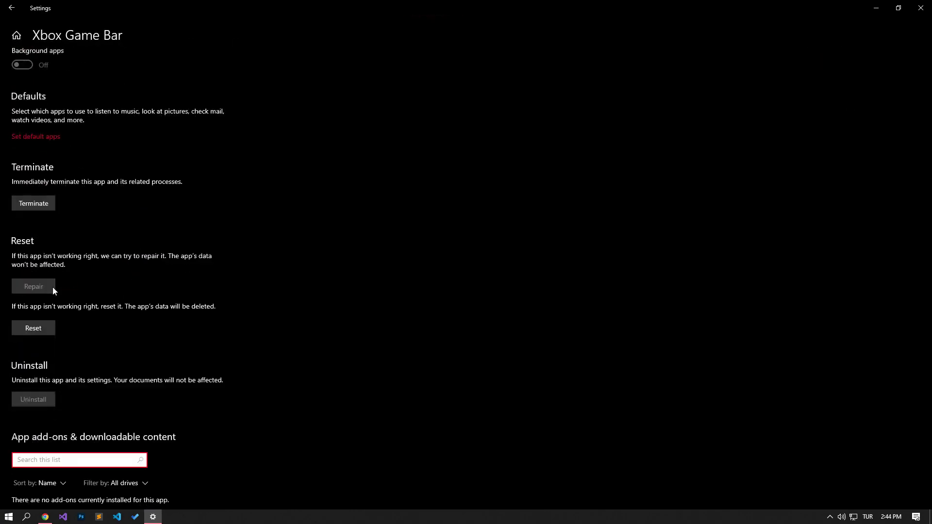
click(51, 329)
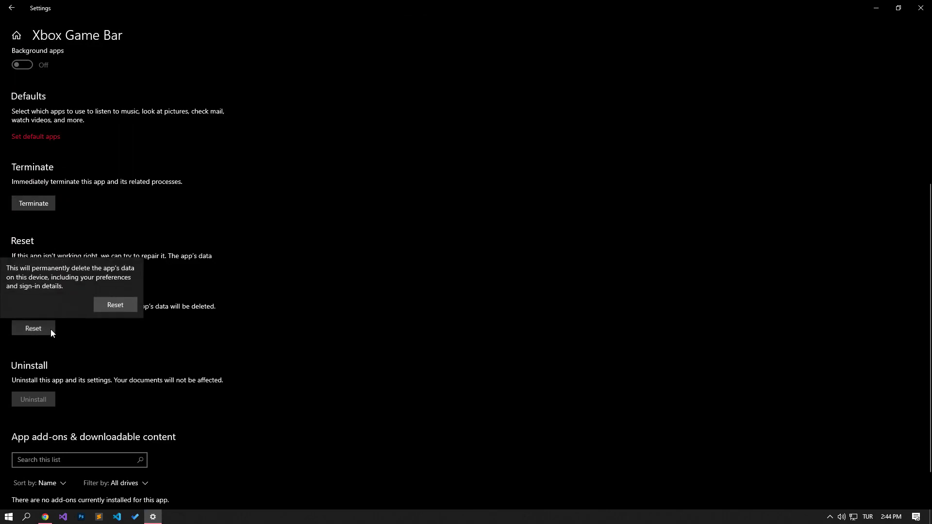
click(121, 304)
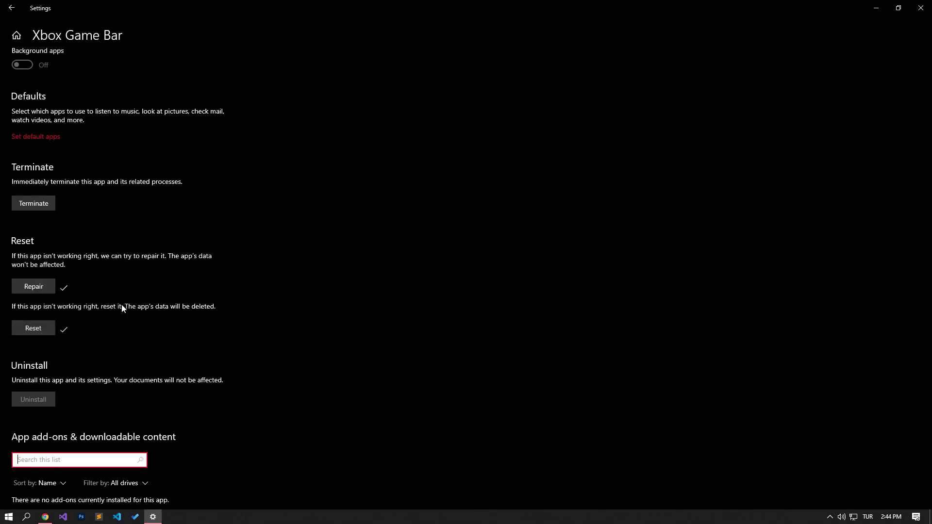
click(921, 8)
scroll(187, 302, down, 10)
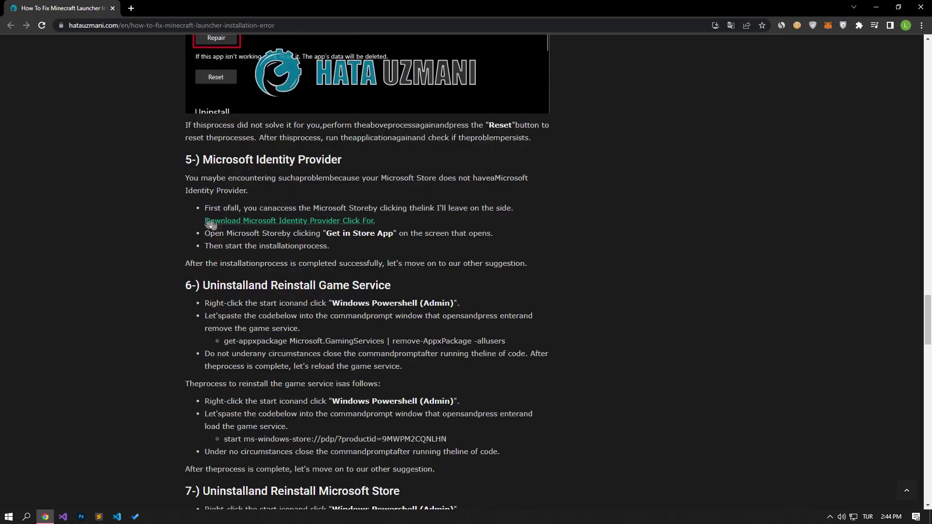
Step: Open the Xbox Identity Provider listing in Microsoft Store, close it, and return to the guide tab
click(238, 222)
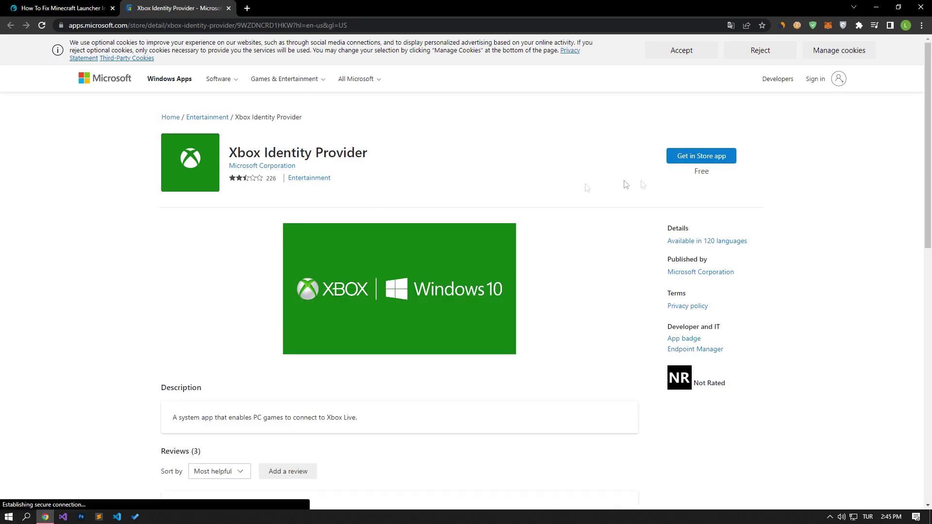
click(709, 157)
click(505, 108)
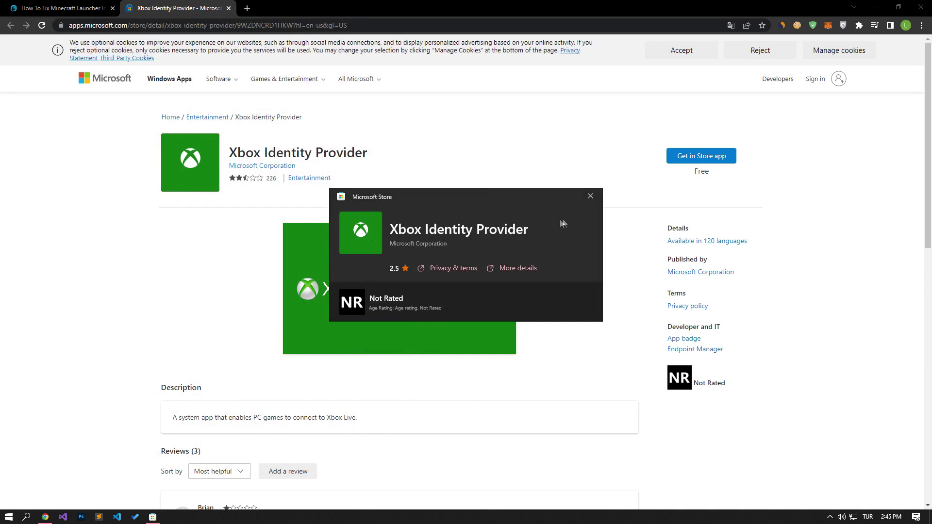
click(590, 199)
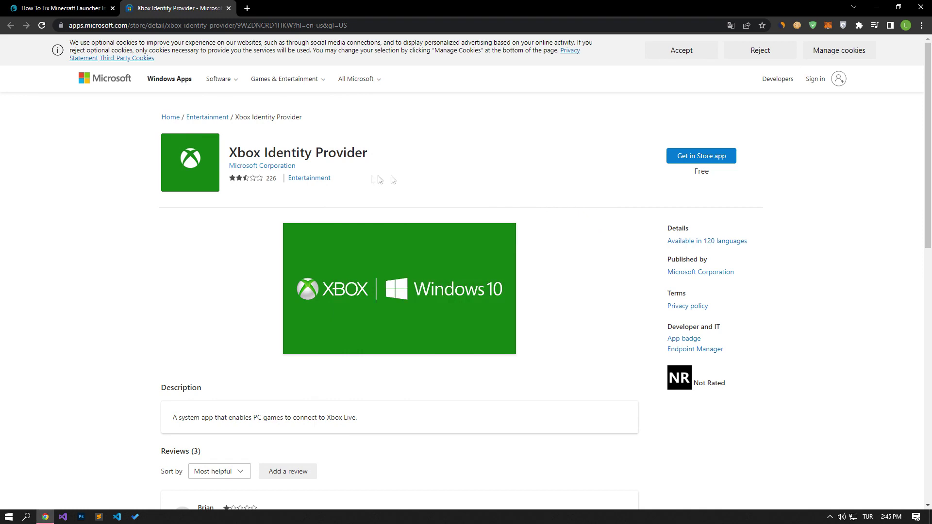
click(63, 7)
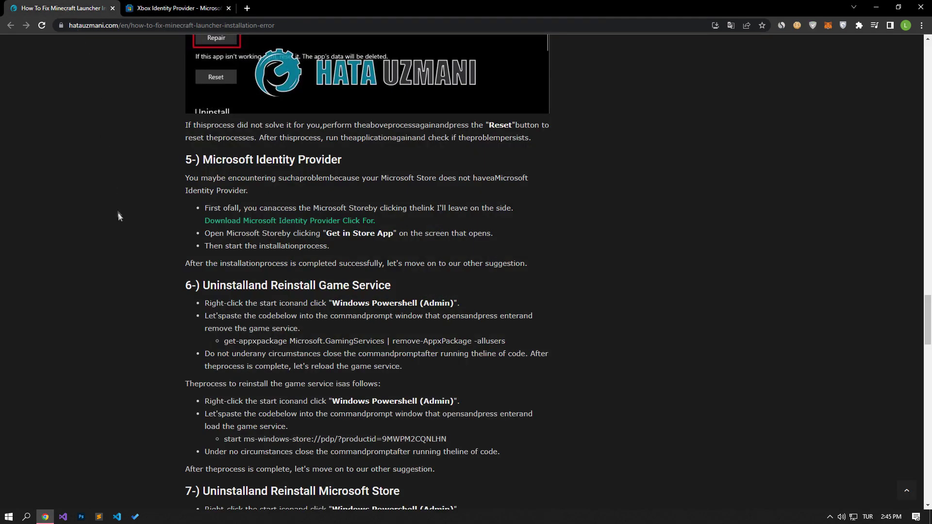
Step: Launch Windows PowerShell (Admin) and place its window on the right half
scroll(167, 310, down, 4)
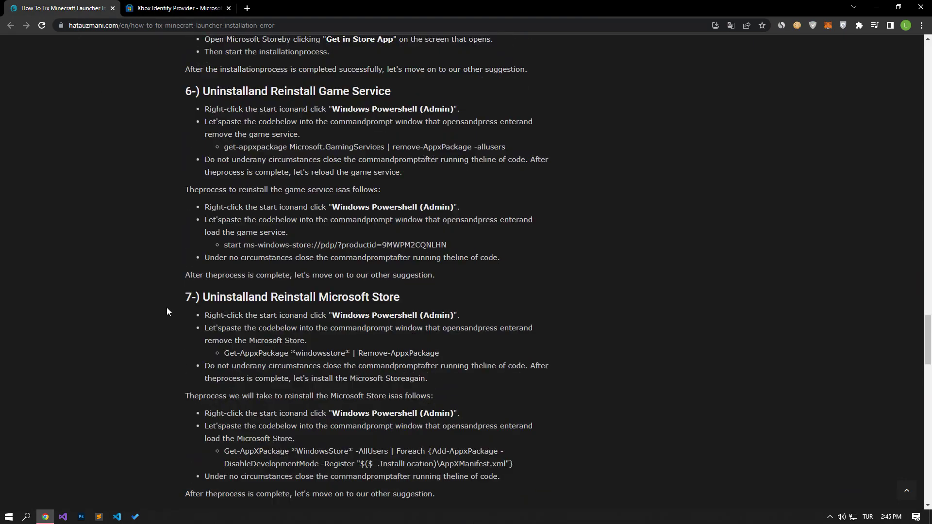
right_click(8, 517)
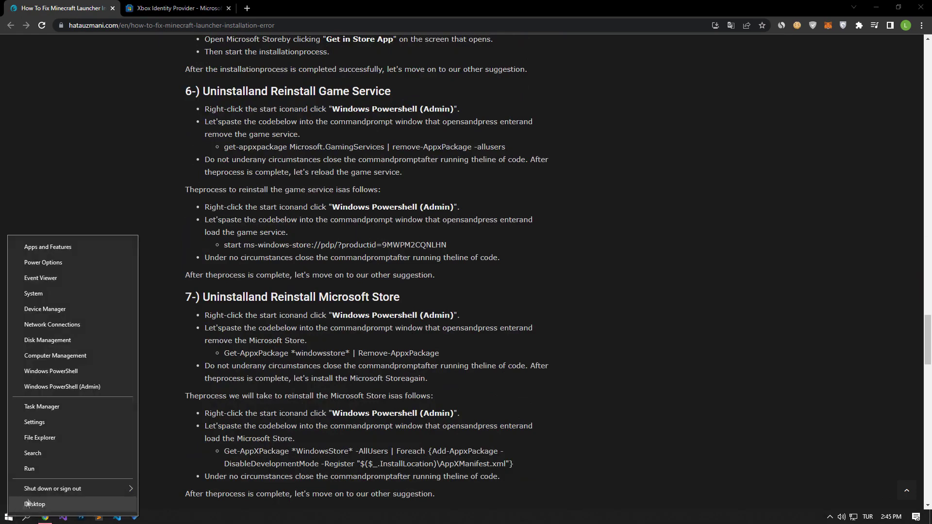
click(58, 387)
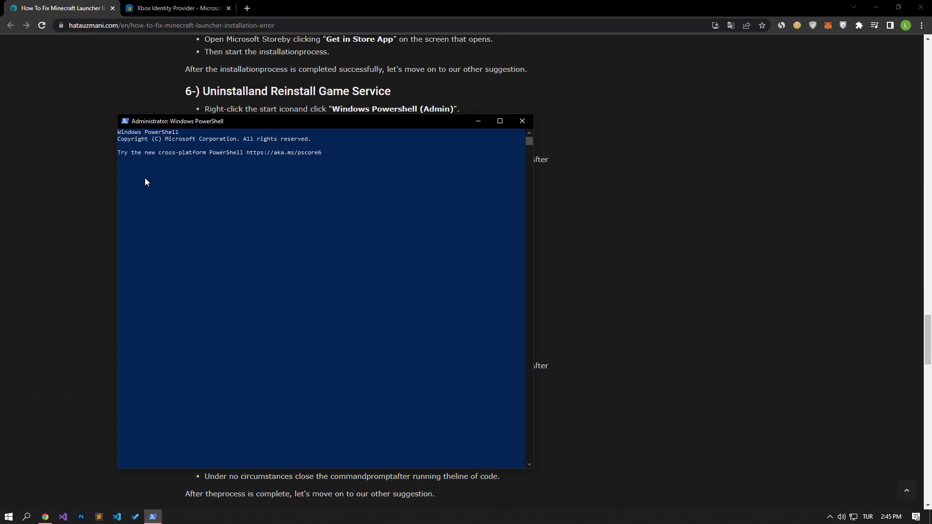
drag(225, 124, 537, 127)
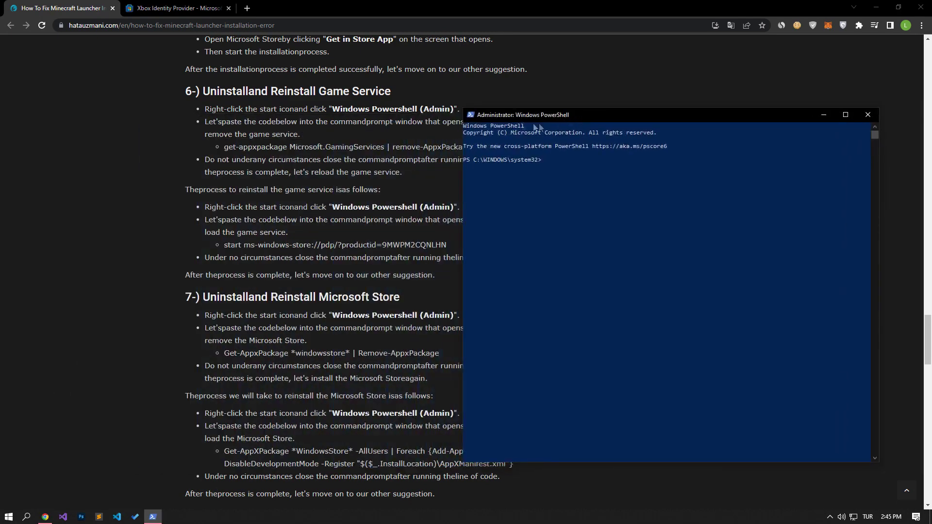
Step: Copy and run 'get-appxpackage Microsoft.GamingServices | remove-AppxPackage -allusers' in PowerShell
drag(209, 147, 505, 148)
right_click(505, 148)
click(512, 156)
click(153, 516)
right_click(597, 265)
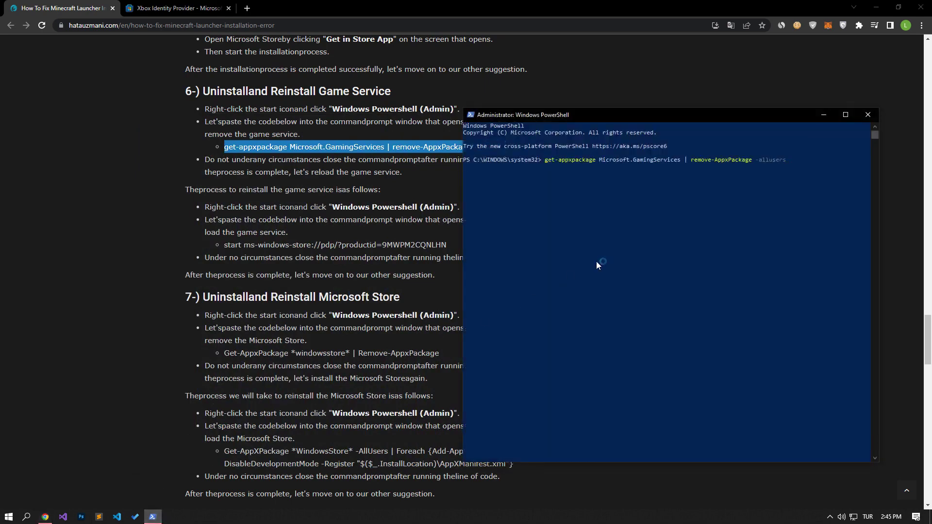
key(Return)
Step: Copy the guide's ms-windows-store command for Gaming Services and paste it into PowerShell
drag(219, 244, 446, 245)
right_click(447, 245)
click(450, 252)
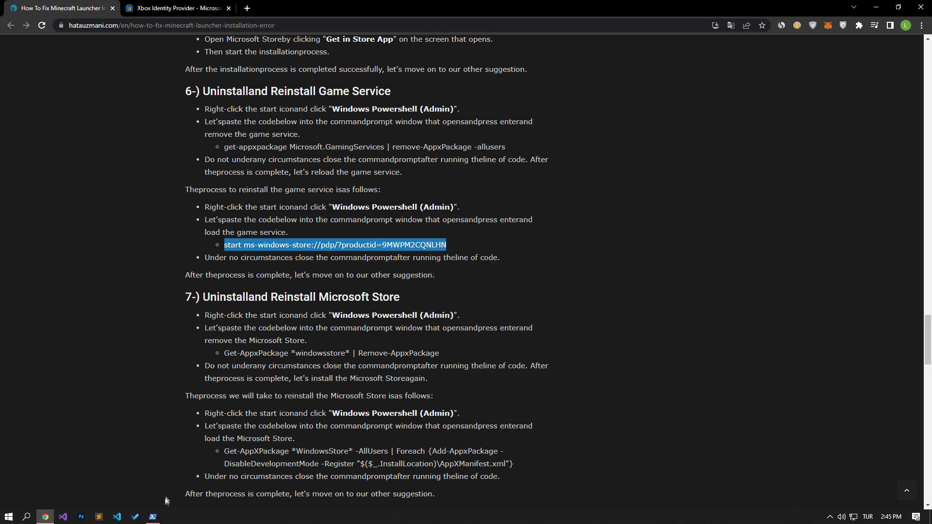
click(153, 516)
right_click(550, 179)
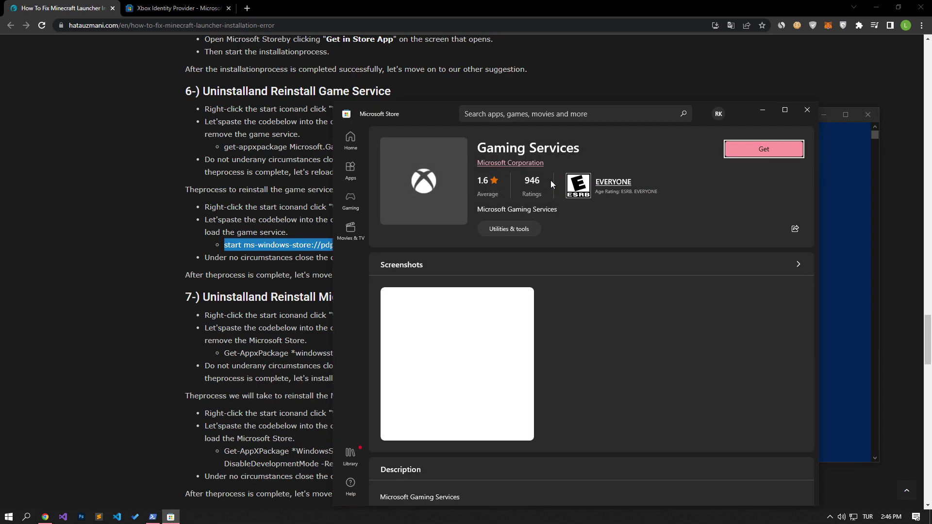
Step: Get Gaming Services from its Microsoft Store page, then close the Store
click(774, 154)
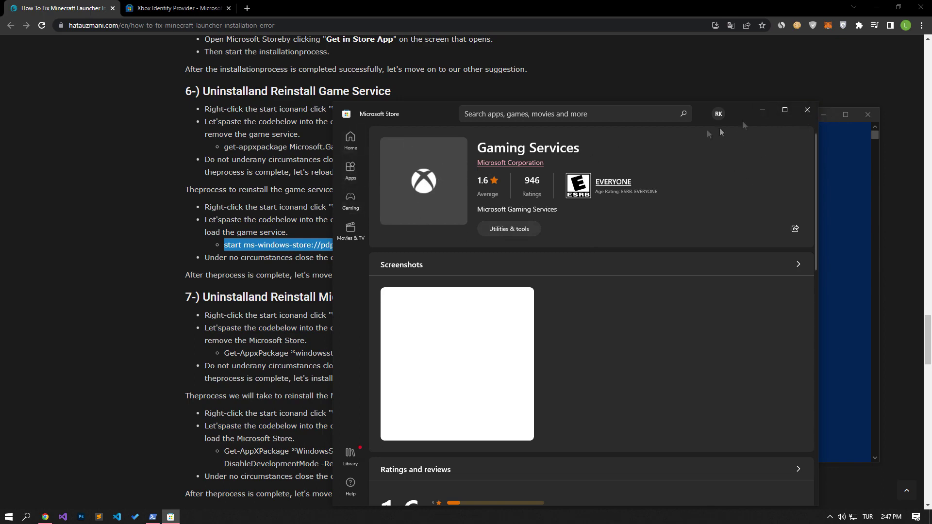
click(807, 111)
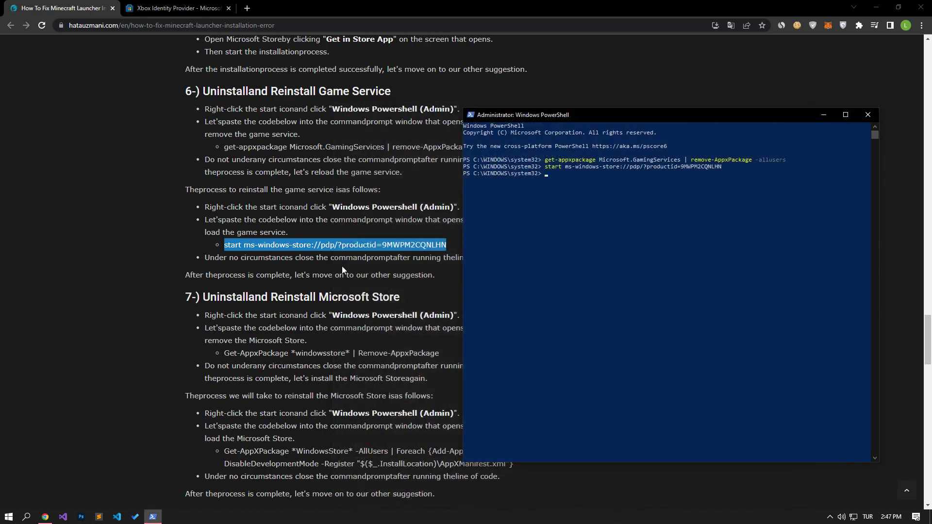
Step: Copy and run 'Get-AppxPackage *windowsstore* | Remove-AppxPackage' in PowerShell
scroll(342, 266, down, 2)
scroll(343, 262, down, 3)
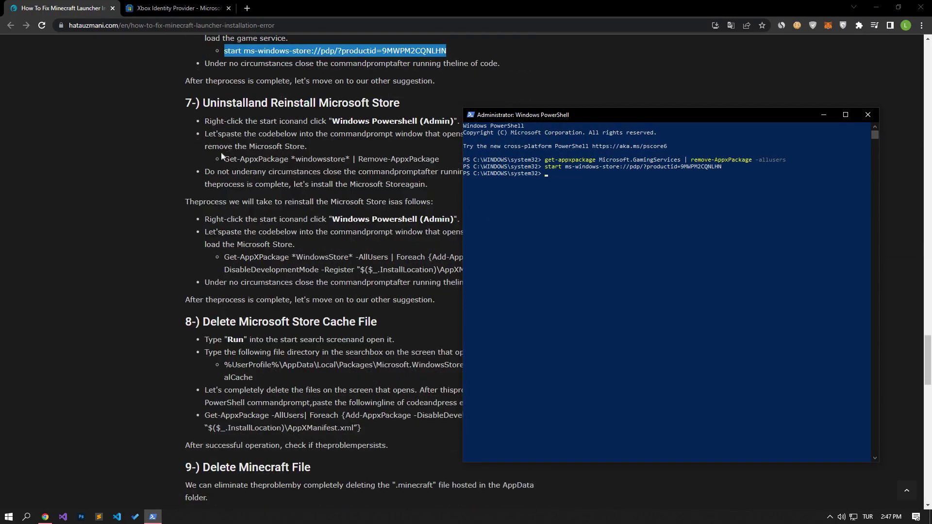
drag(225, 159, 439, 158)
right_click(439, 159)
click(462, 166)
click(153, 516)
right_click(568, 267)
key(Return)
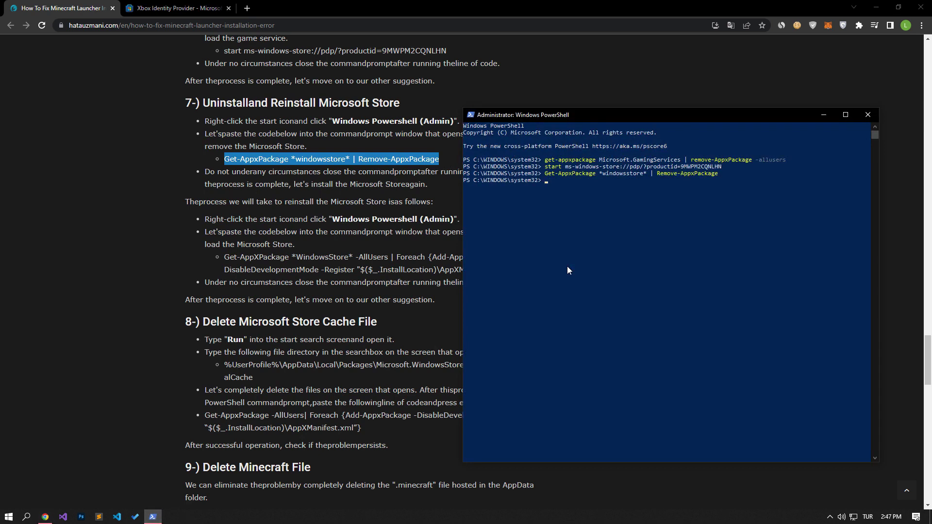
Step: Copy and run the 'Get-AppXPackage *WindowsStore* -AllUsers' Add-AppxPackage re-register command
drag(223, 257, 451, 271)
right_click(452, 271)
click(474, 273)
click(152, 517)
right_click(572, 275)
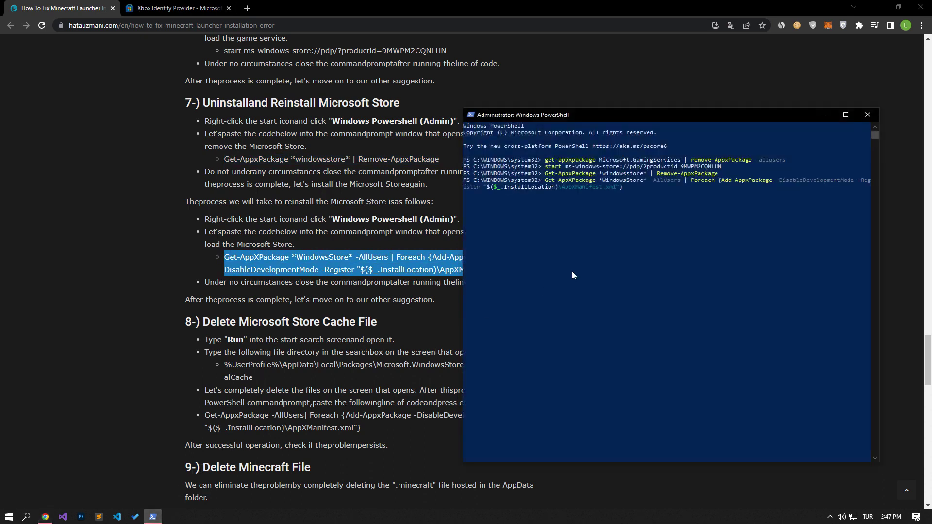
key(Return)
click(293, 305)
scroll(295, 307, down, 2)
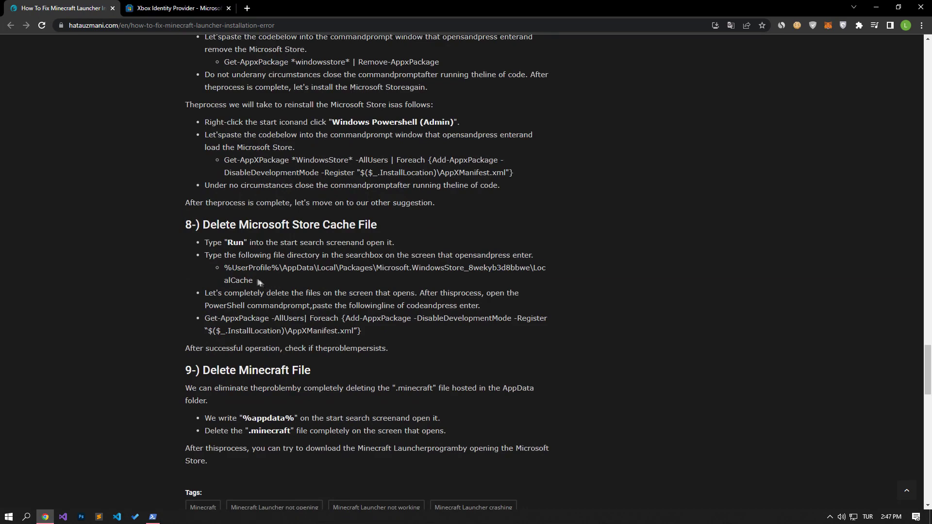
drag(261, 280, 224, 267)
right_click(237, 264)
click(250, 271)
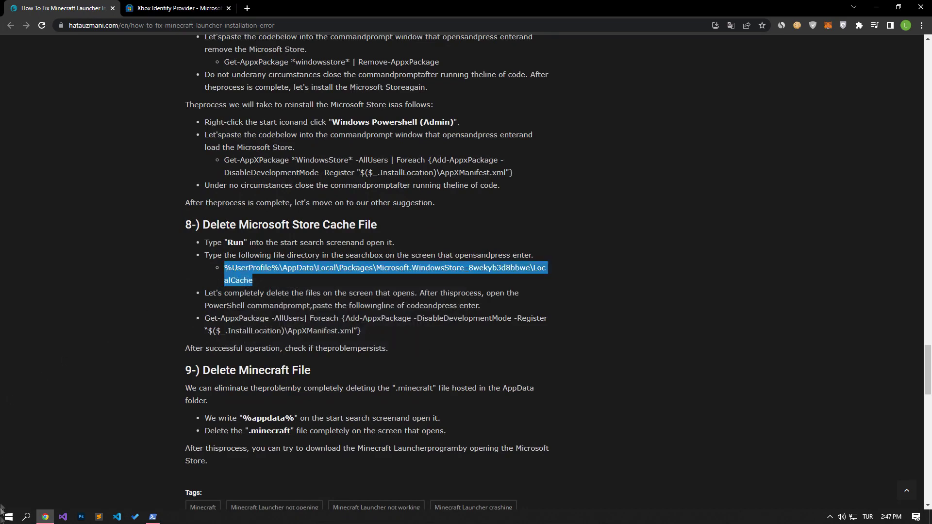
click(8, 516)
text(run)
key(Return)
key(ctrl+v)
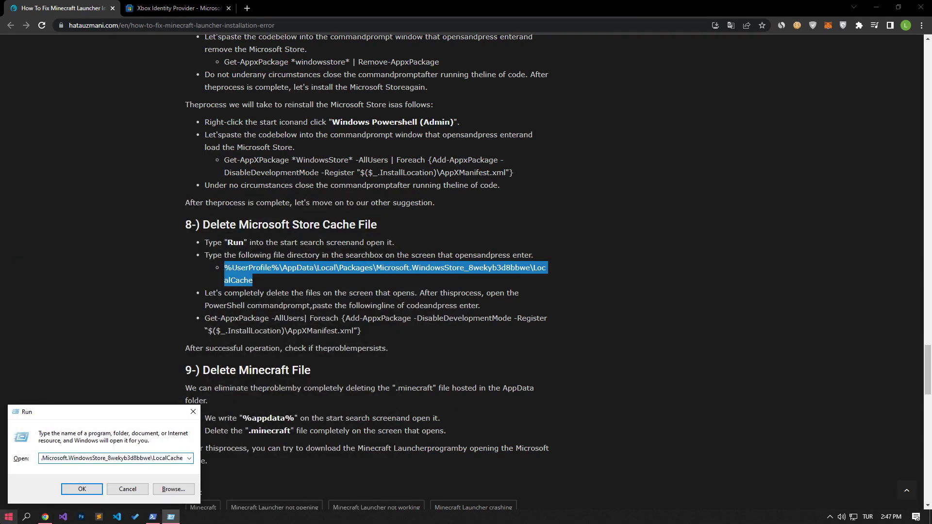
click(95, 491)
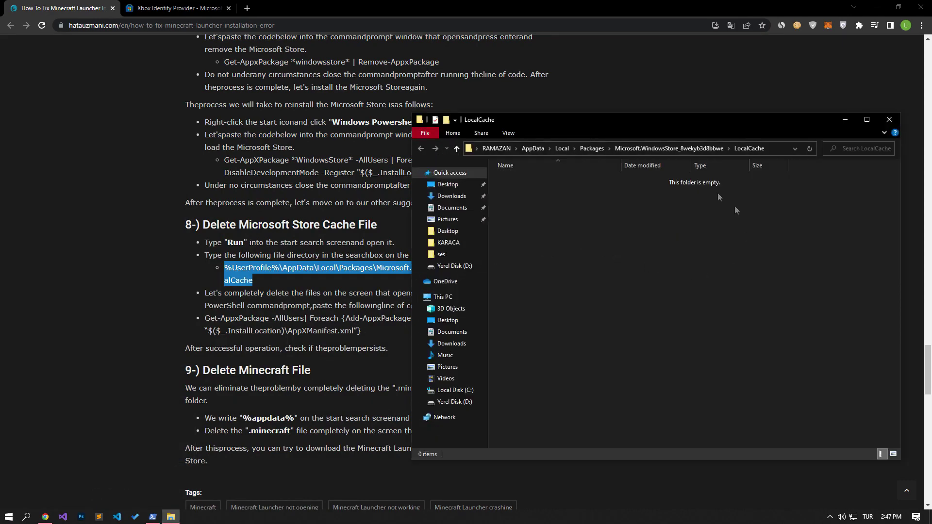
drag(651, 278, 574, 209)
click(883, 124)
drag(203, 315, 362, 330)
right_click(345, 322)
click(361, 329)
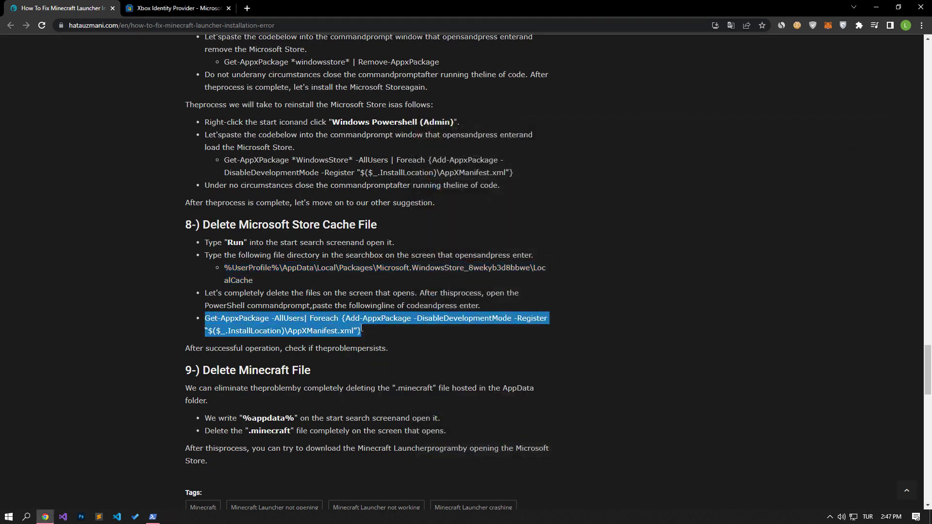
Step: Run Get-AppxPackage -AllUsers | Foreach Add-AppxPackage in PowerShell, then close the console
click(153, 516)
right_click(584, 296)
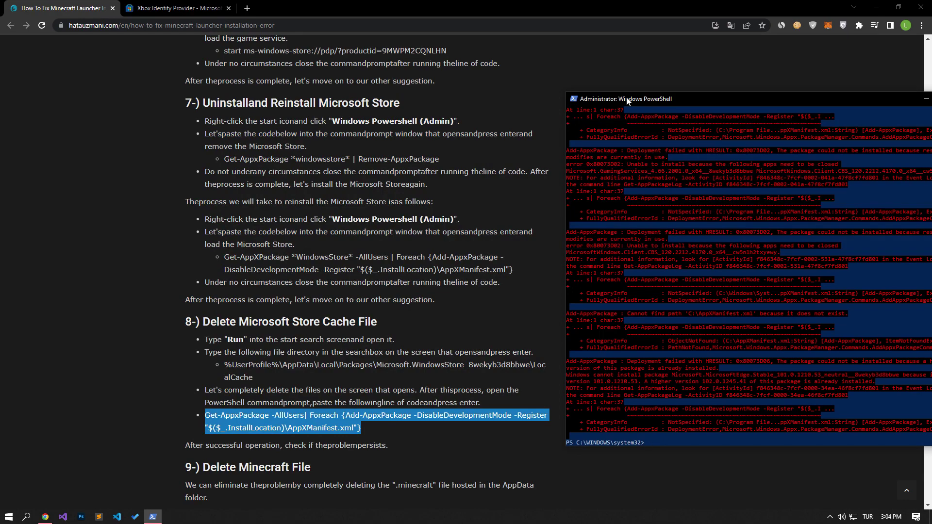
drag(626, 100, 427, 91)
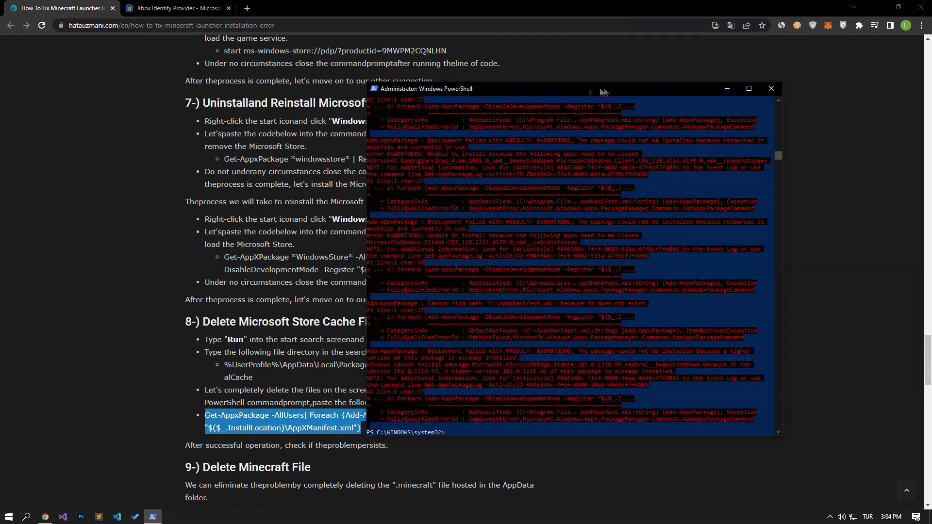
click(771, 88)
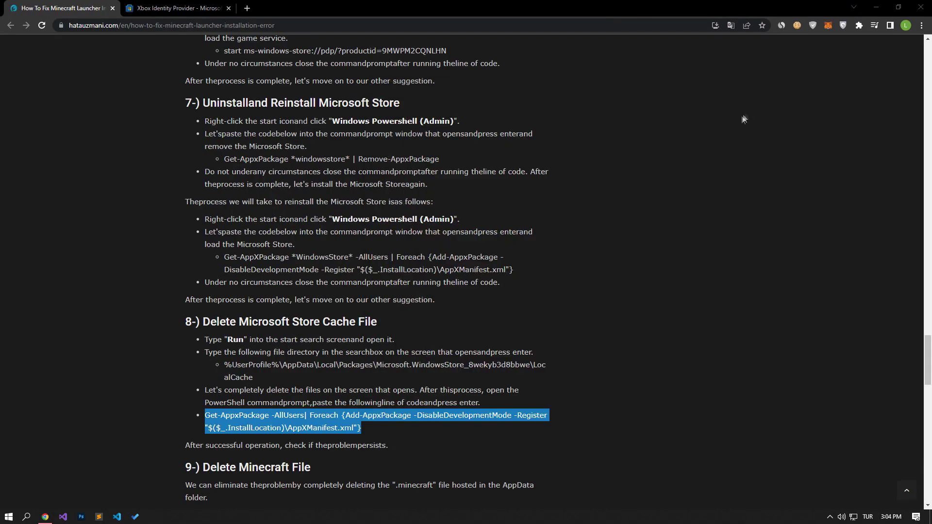
scroll(720, 128, down, 5)
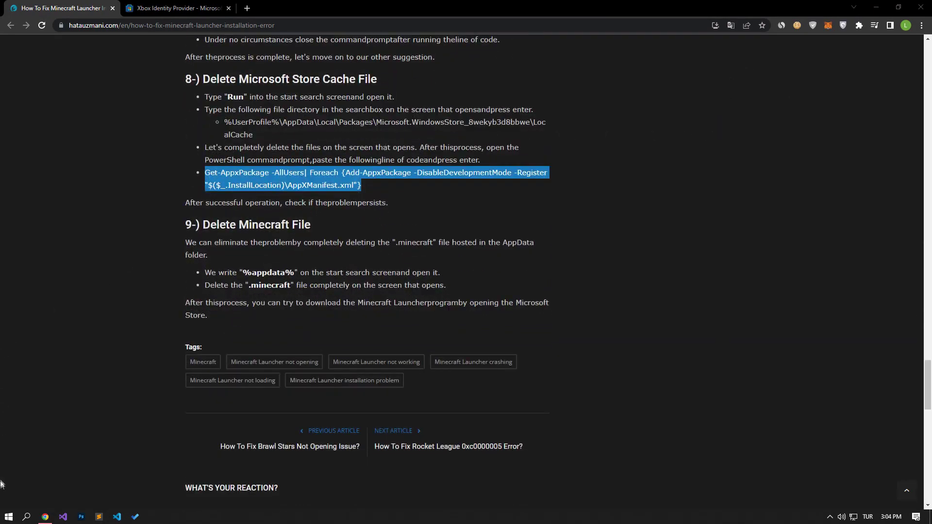
Step: Open Microsoft Store and pull up the Minecraft Launcher product page
click(3, 517)
text(mi)
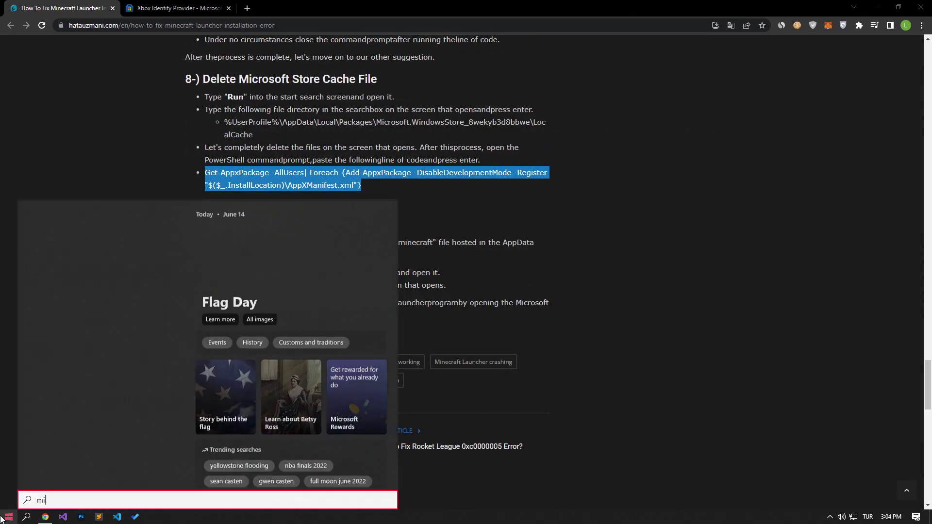
text(crosoft)
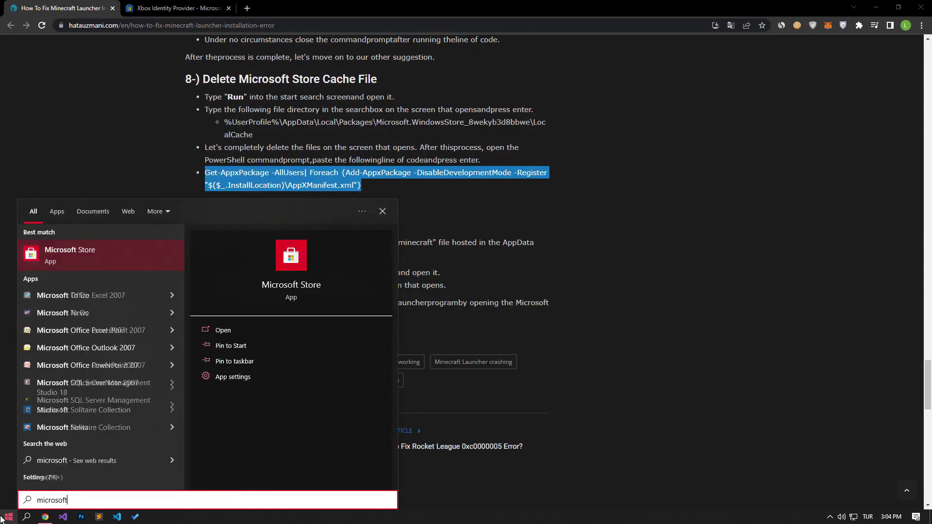
click(72, 257)
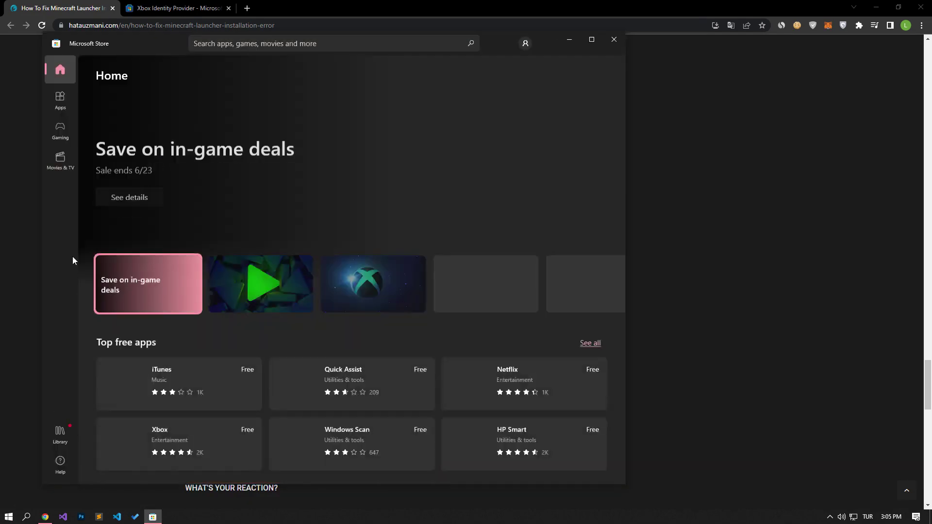
click(334, 47)
text(Minecraft Launcher)
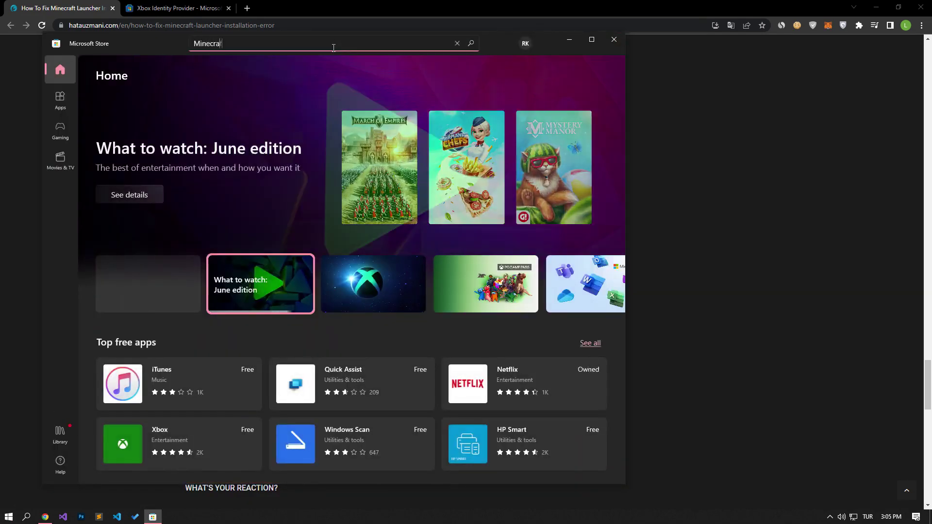
key(Return)
click(167, 193)
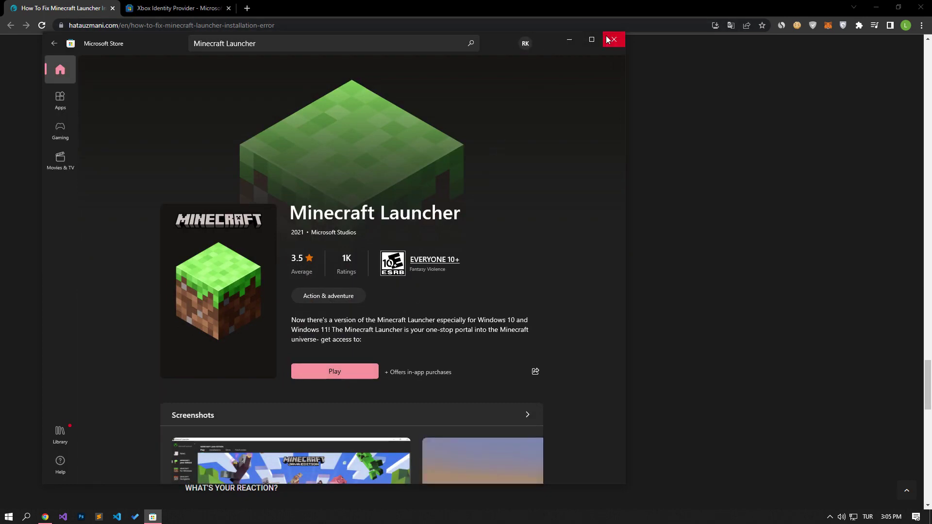
Step: Find the Xbox app in the Store and launch it
click(194, 46)
text(xbox)
key(Return)
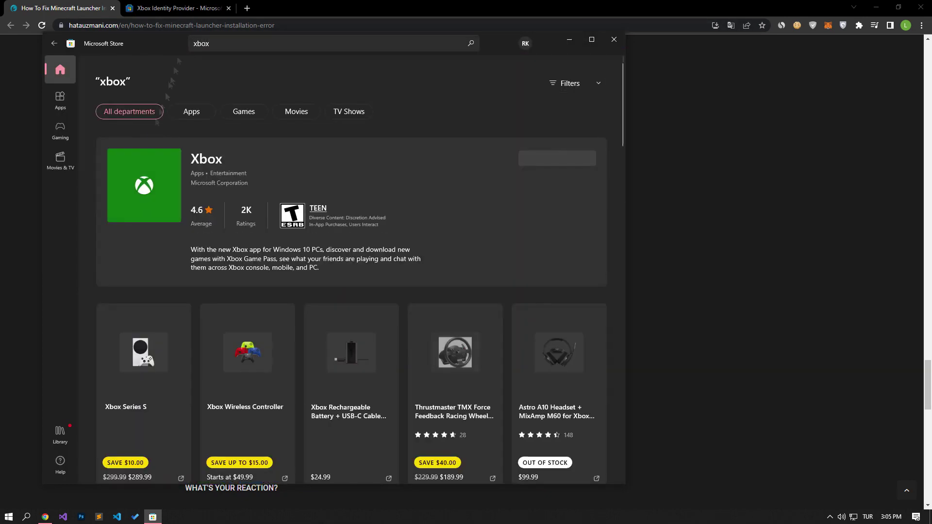
click(185, 228)
click(185, 228)
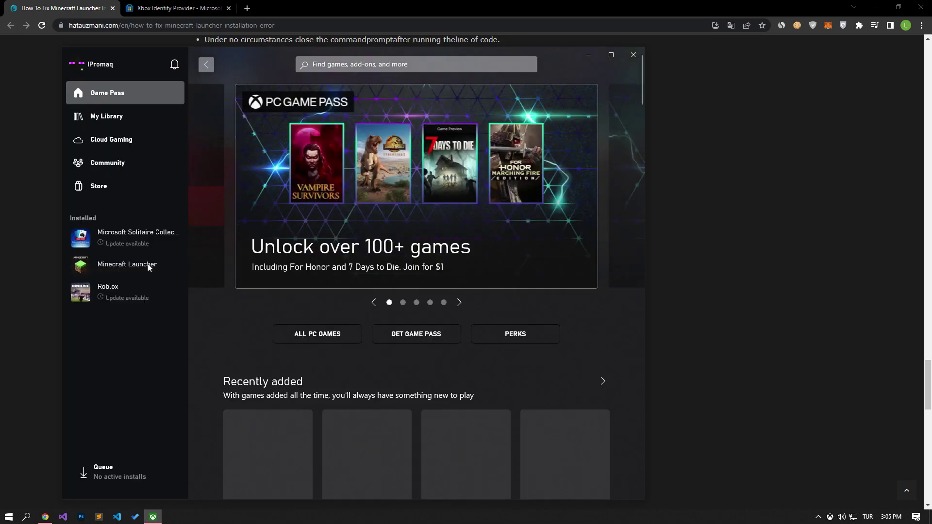
Step: Uninstall Minecraft Launcher from the Xbox app's Installed list and minimize the Xbox app
right_click(124, 267)
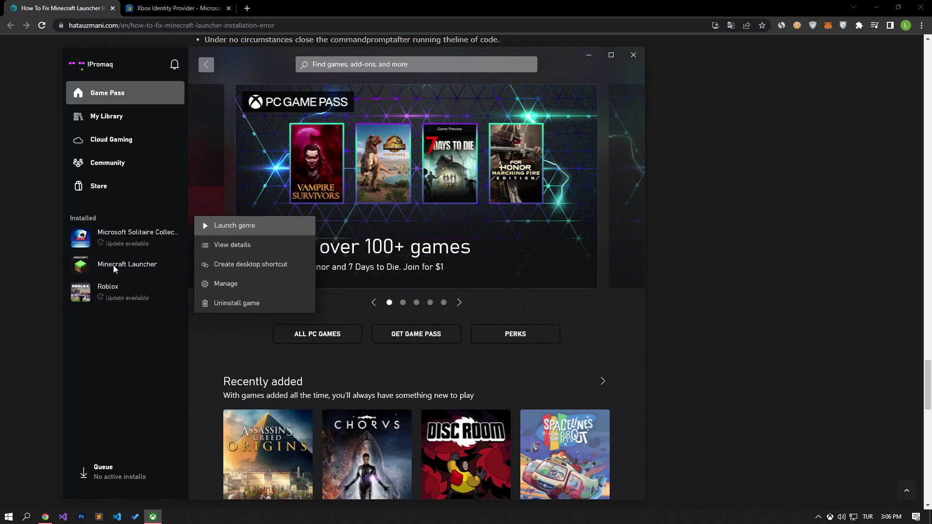
click(233, 304)
click(109, 318)
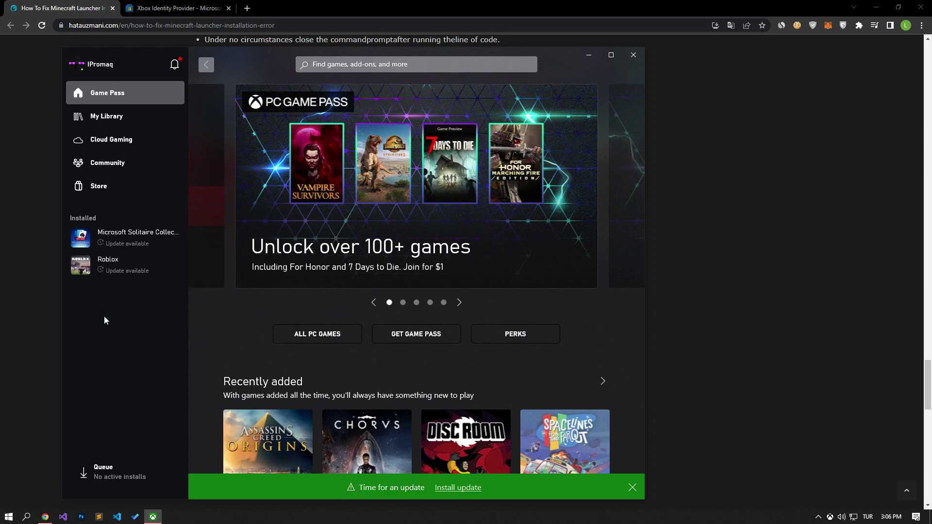
click(46, 291)
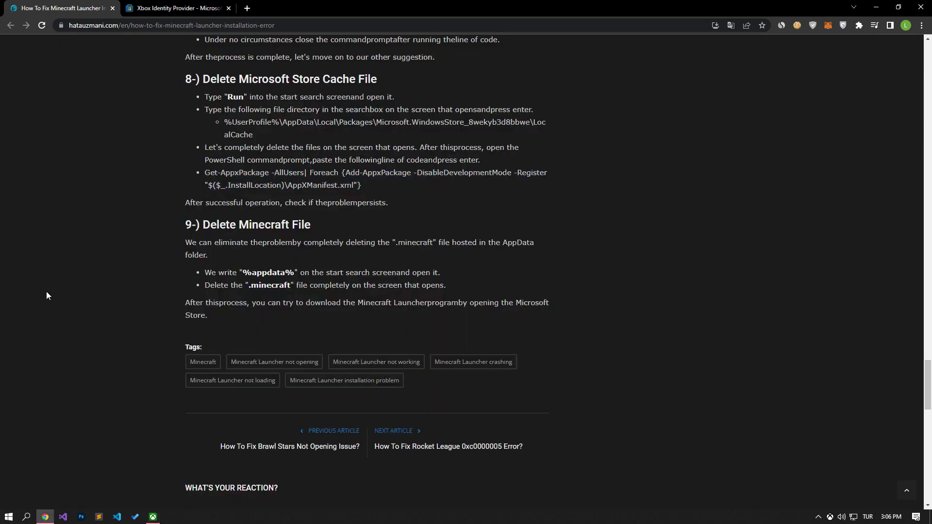
Step: Open the %appdata% folder through Run using the path copied from the article
drag(245, 273, 294, 272)
right_click(292, 274)
click(308, 281)
key(super)
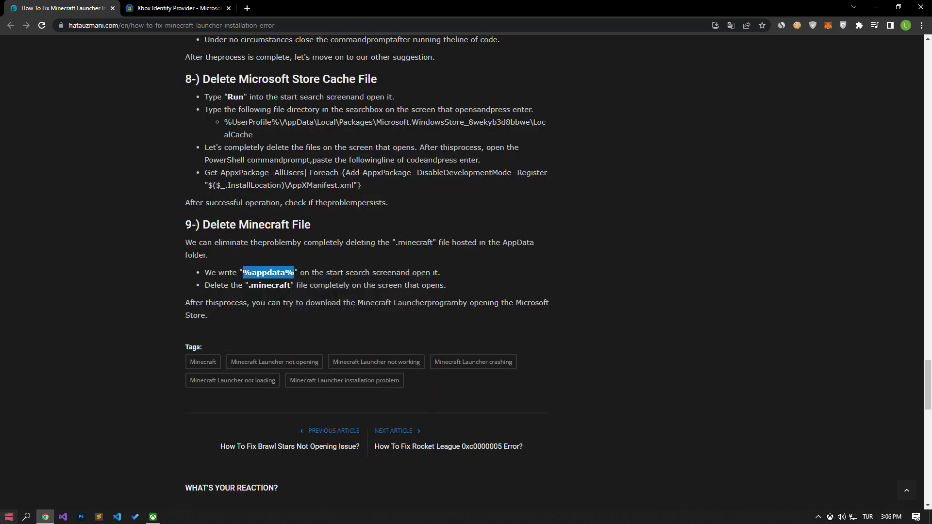
text(run)
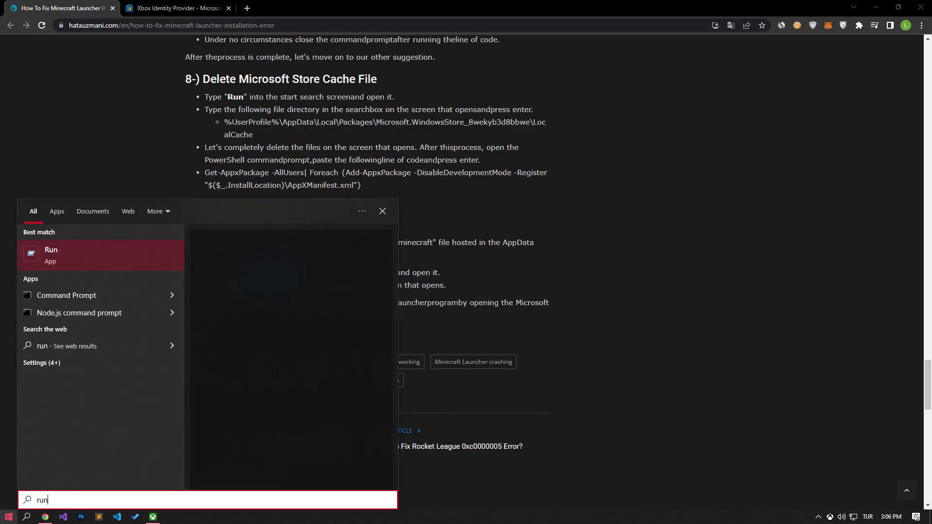
key(Return)
key(ctrl+v)
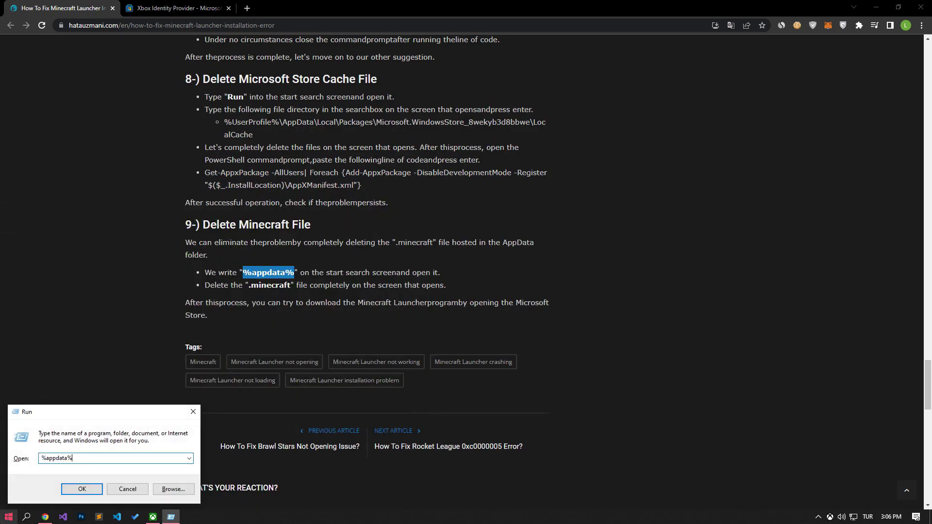
click(79, 488)
Step: Delete the .minecraft and .tlauncher folders from Roaming and close the Explorer window
click(384, 170)
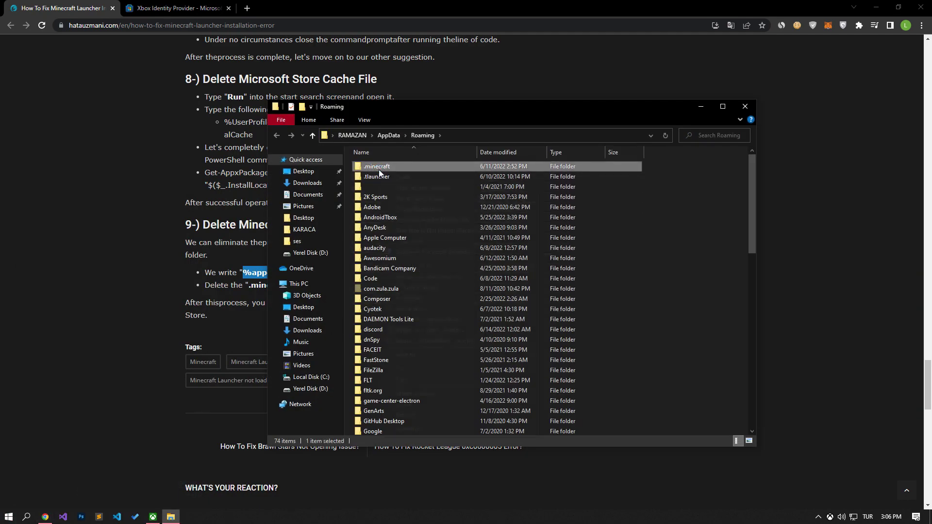
right_click(379, 170)
click(404, 404)
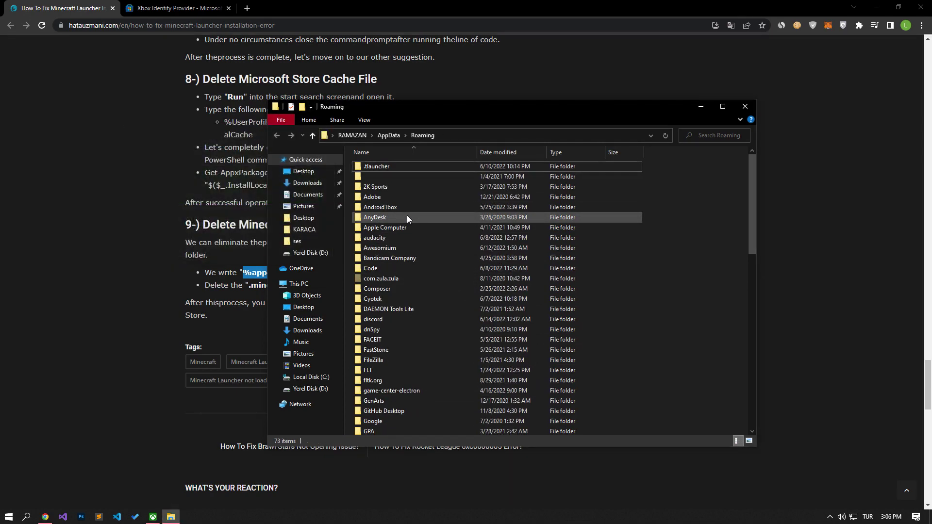
mouse_move(377, 168)
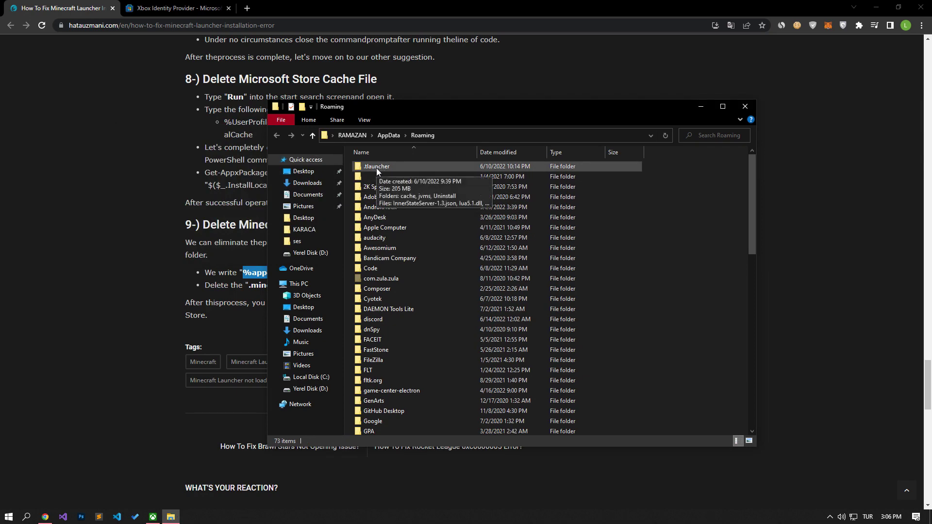
right_click(420, 167)
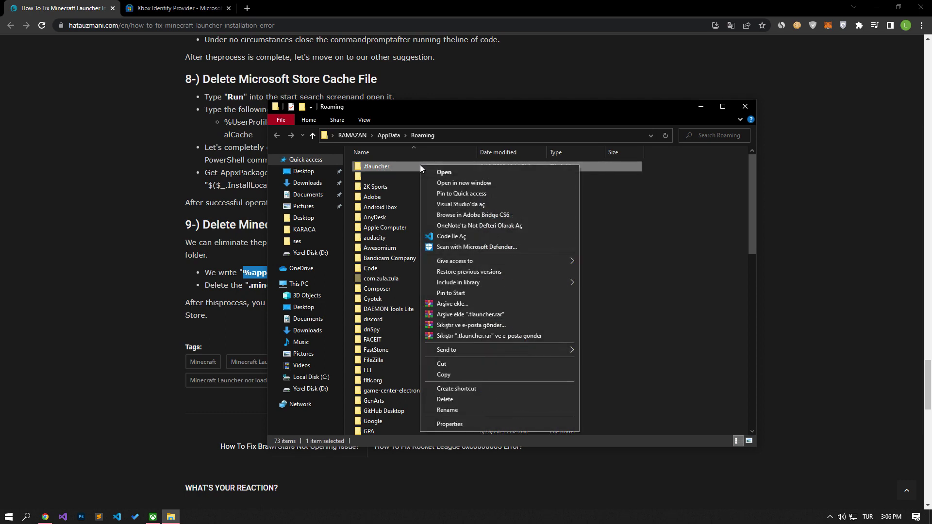
click(446, 399)
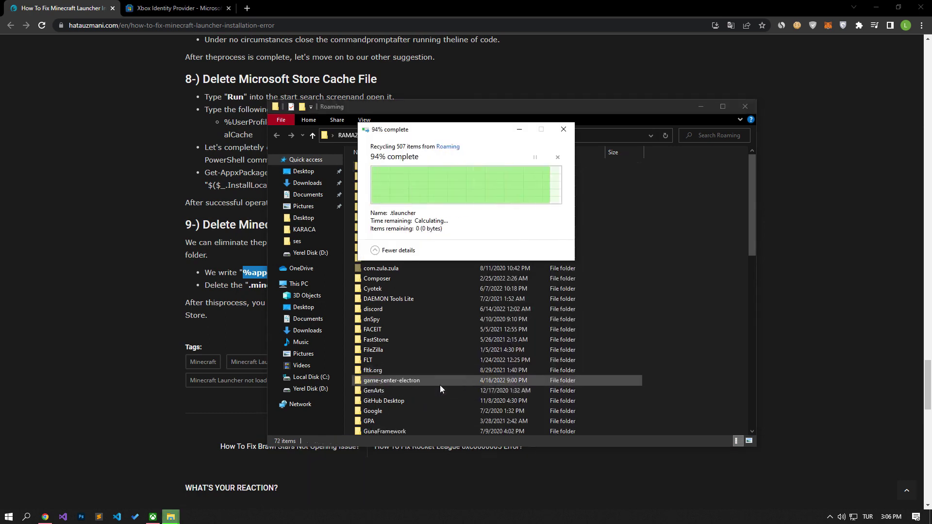
click(744, 107)
click(746, 115)
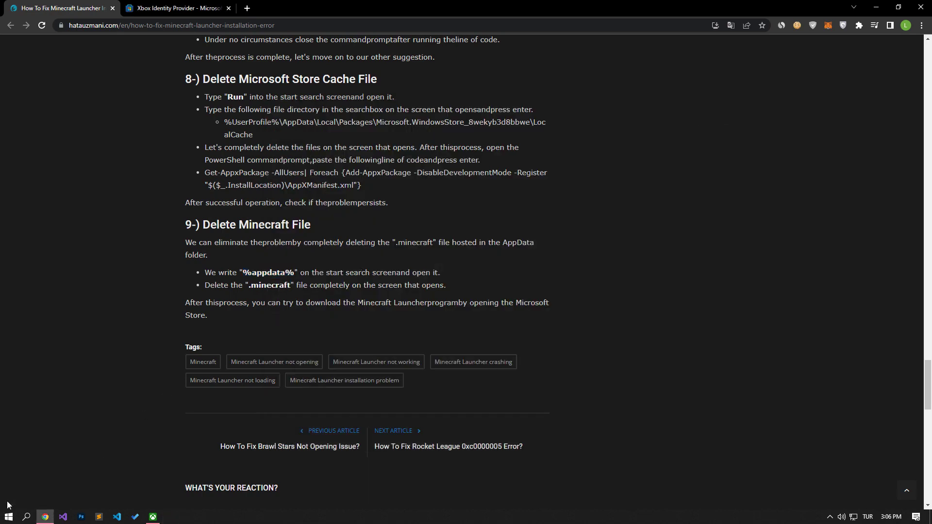
Step: Install Minecraft Launcher from the Xbox app with a desktop shortcut
click(153, 516)
click(367, 65)
text(Minecraft Launcher)
key(Return)
click(285, 227)
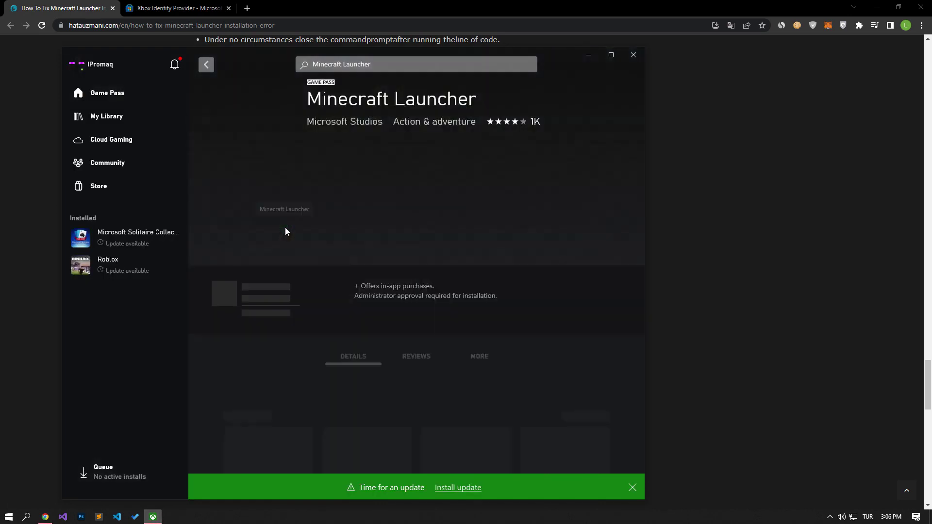
click(258, 247)
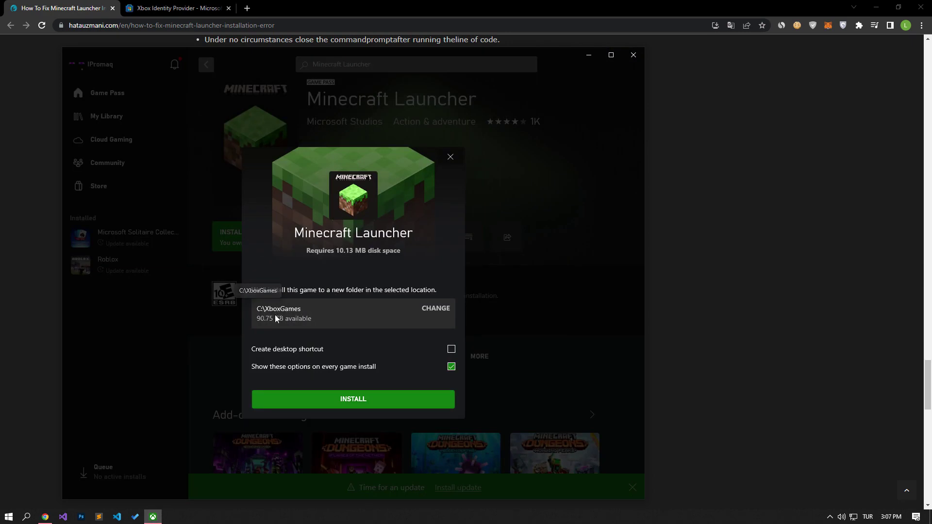
click(450, 349)
click(350, 401)
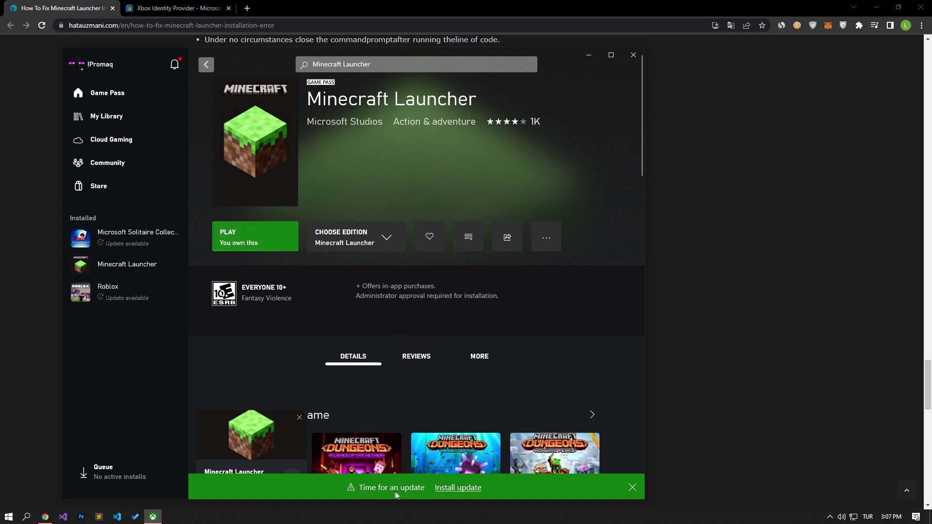
Step: Apply the Xbox app update, close Microsoft Store, and launch the installed Minecraft Launcher
click(447, 488)
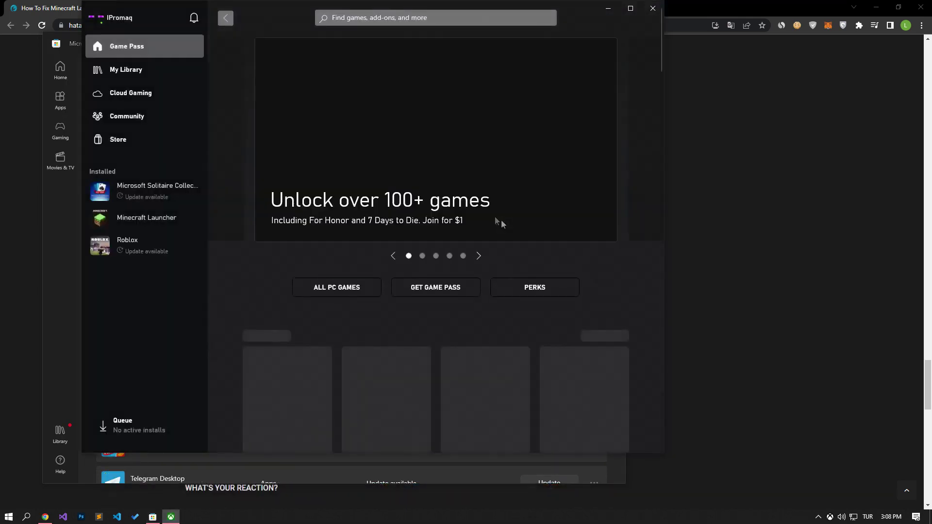
click(56, 230)
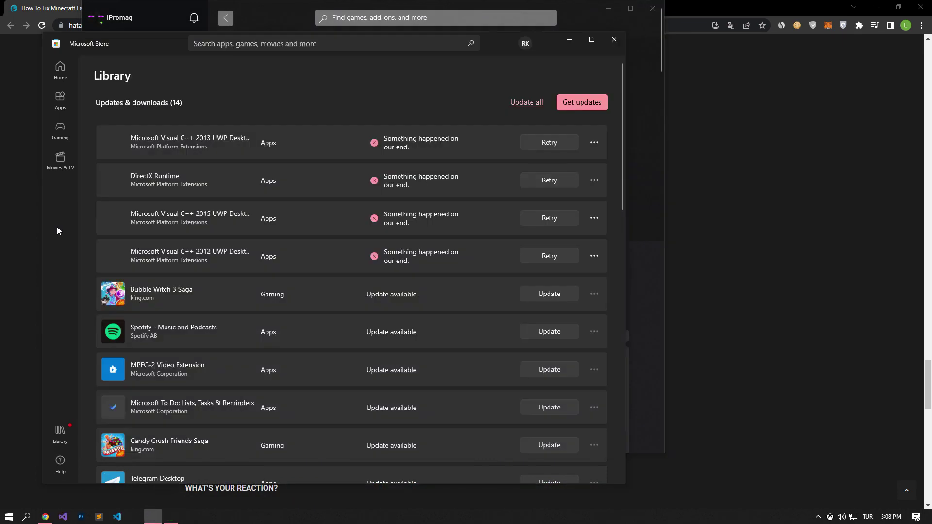
click(613, 39)
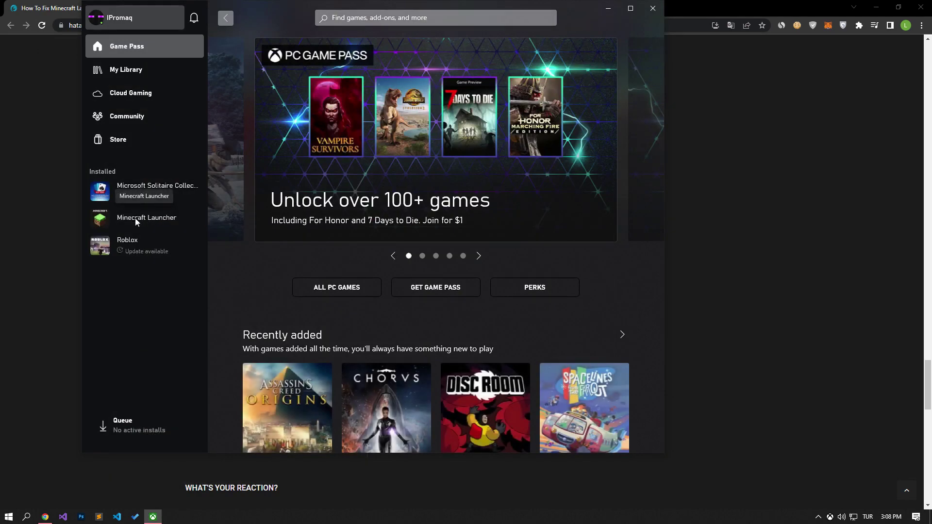
click(147, 220)
click(341, 189)
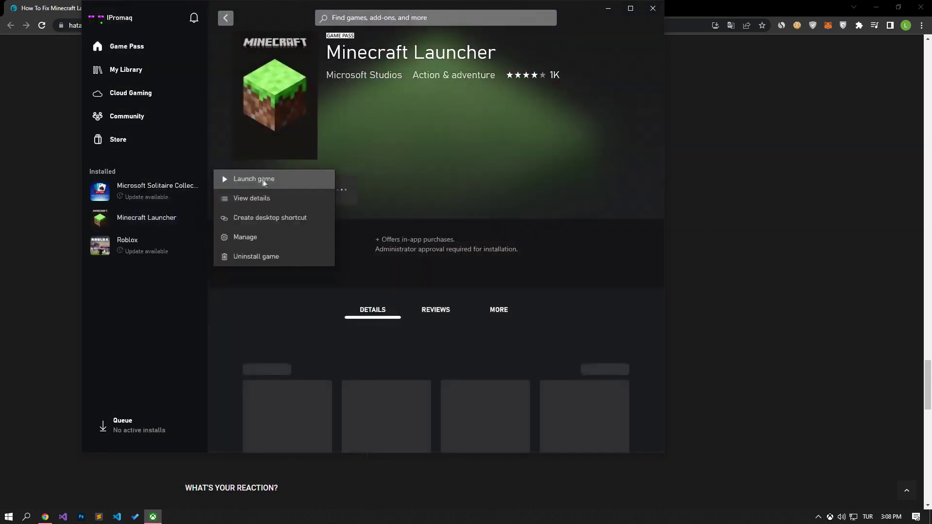
click(265, 179)
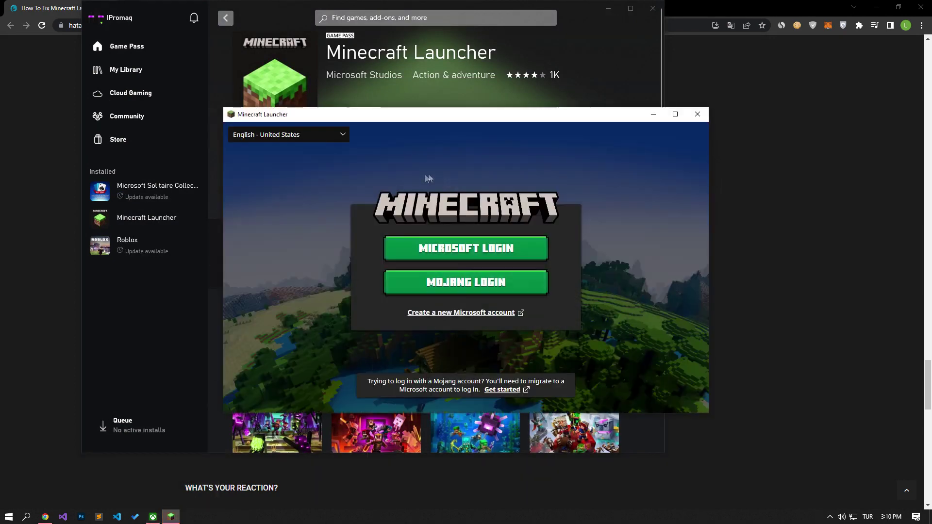
Step: Log in via Microsoft Login with the Xbox profile and dismiss the profanity-filter news notice
click(459, 250)
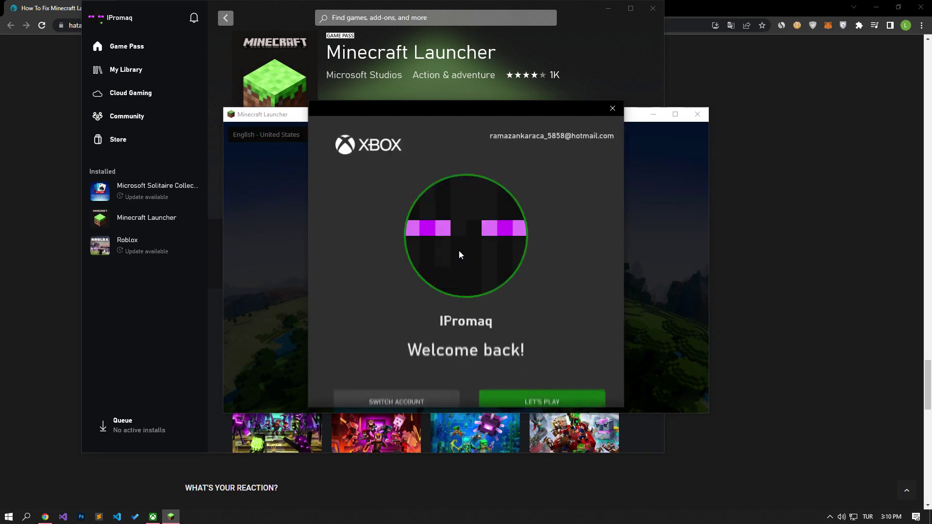
click(553, 394)
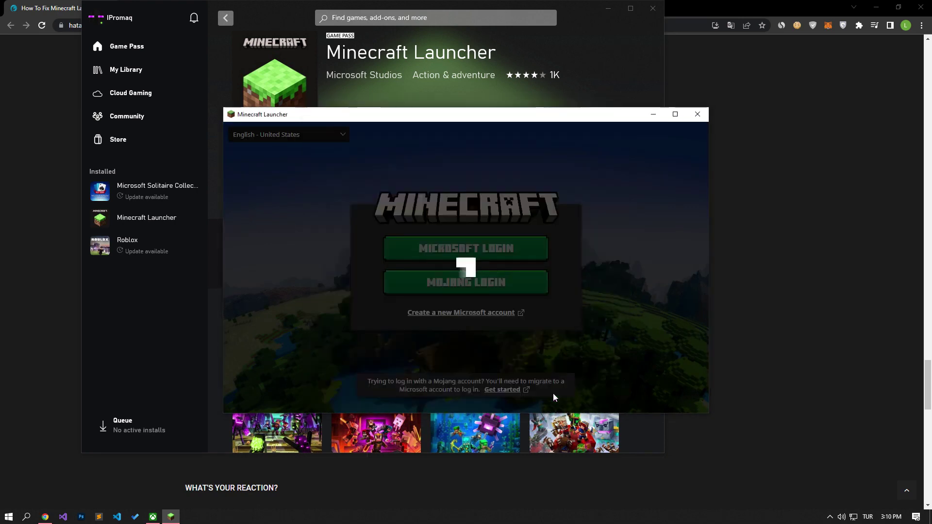
click(531, 368)
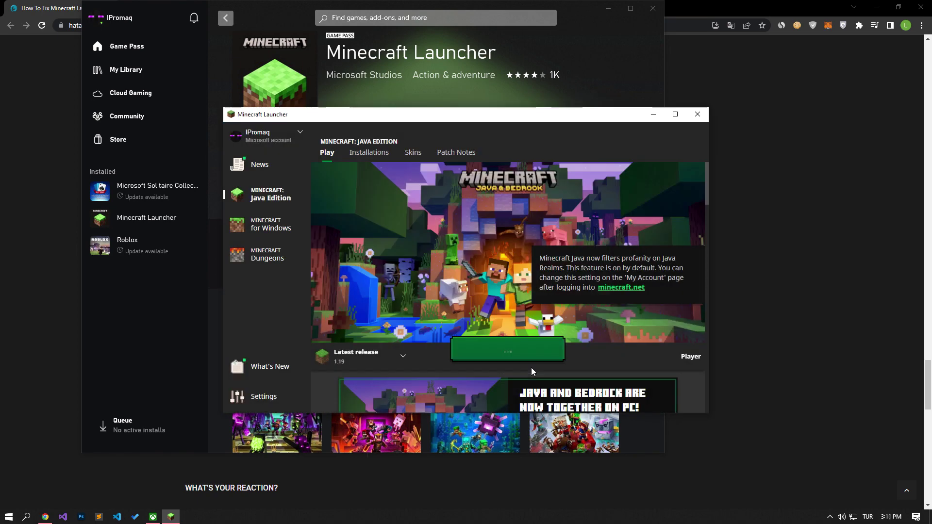